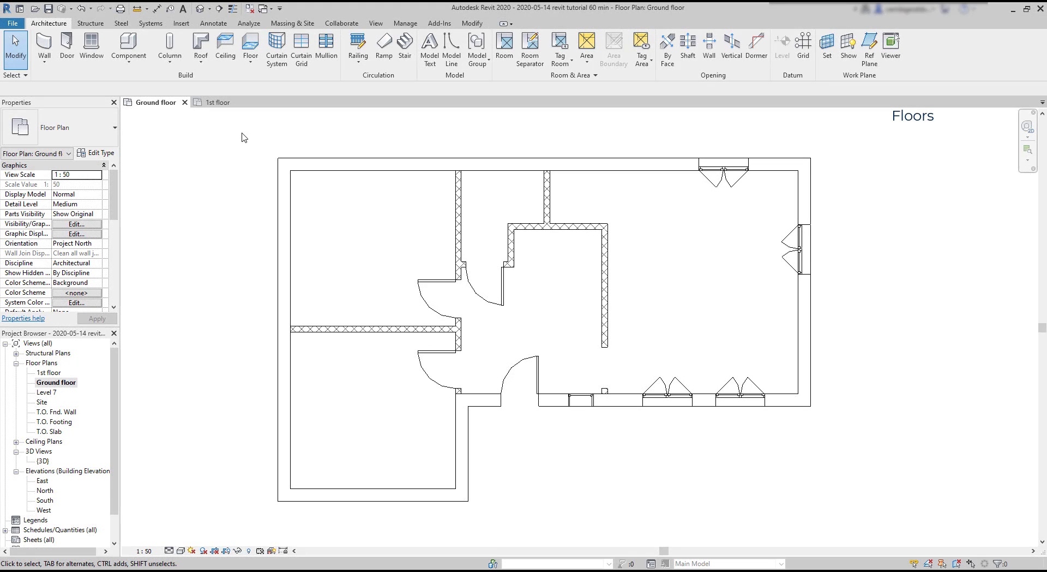
- Start an architectural floor from the Floor dropdown, then cancel that sketch
click(250, 57)
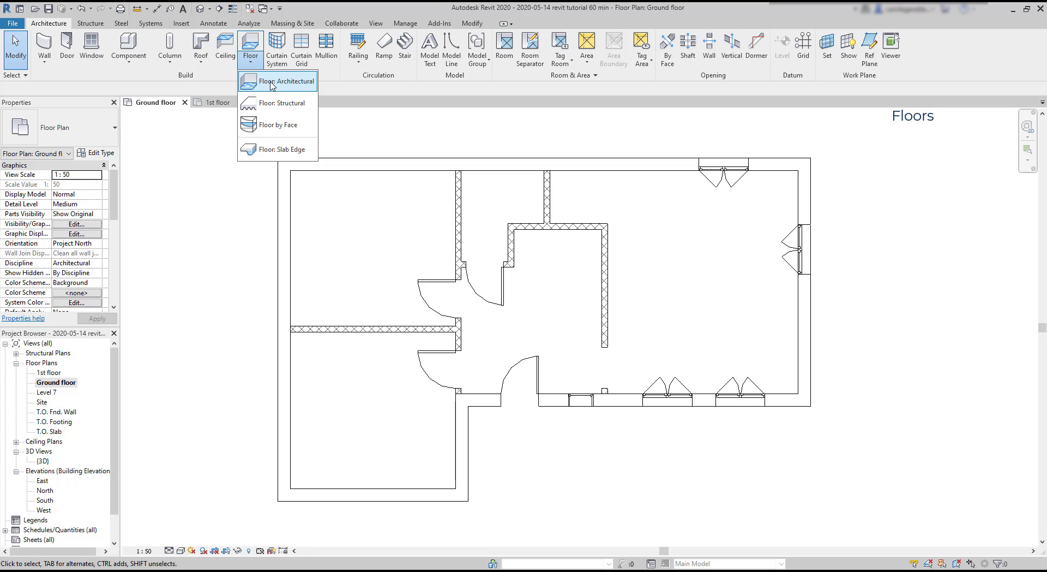
click(272, 82)
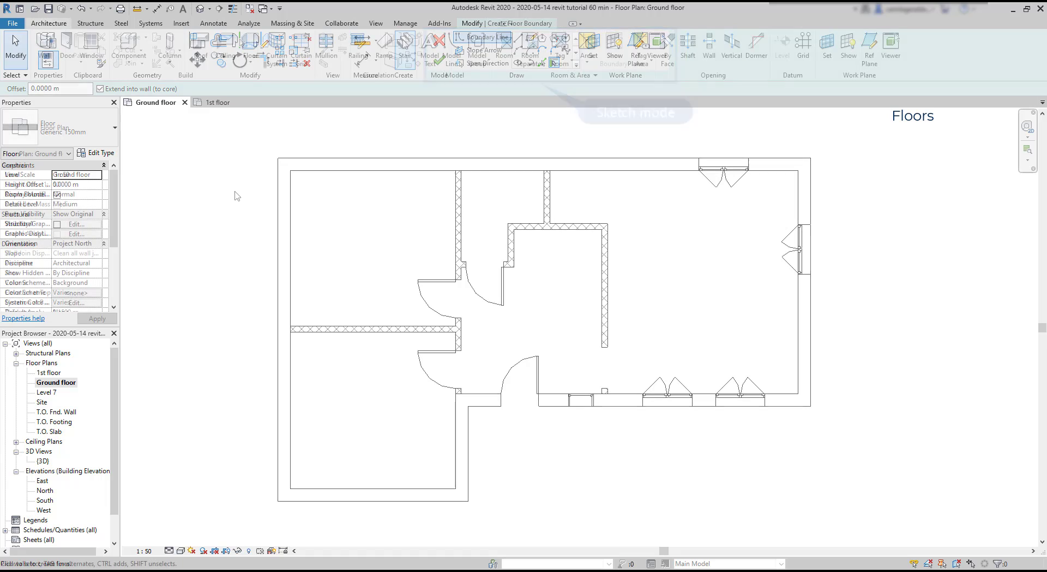
click(439, 40)
- Start and cancel a stair, then begin drawing a railing path
click(404, 41)
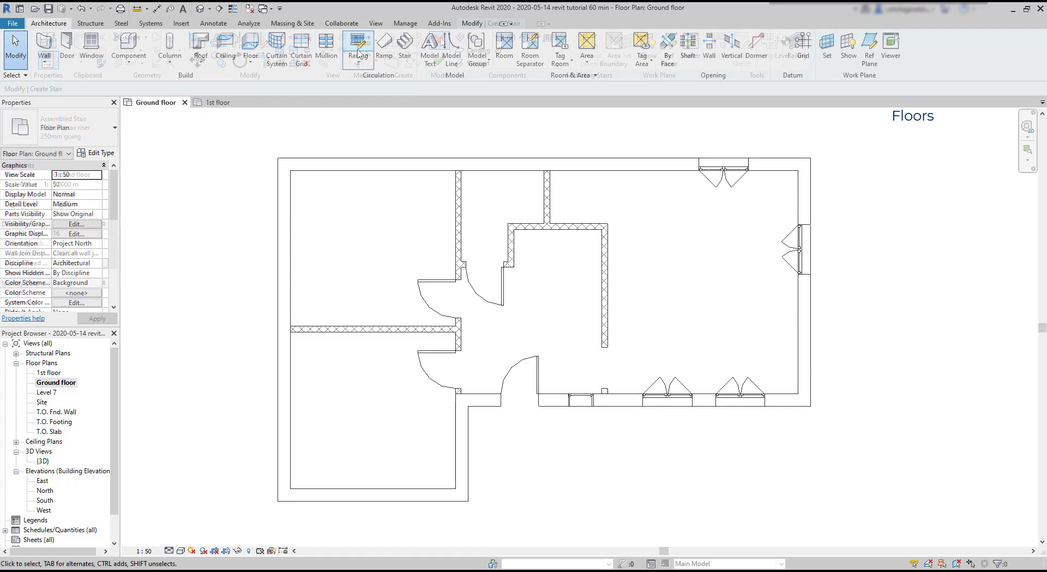
click(439, 40)
click(358, 42)
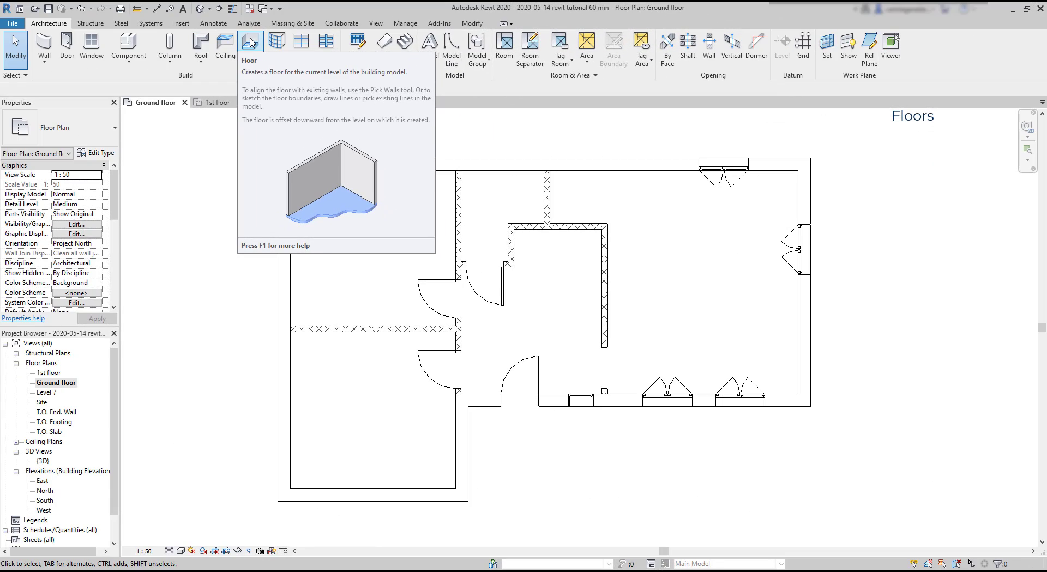
click(251, 43)
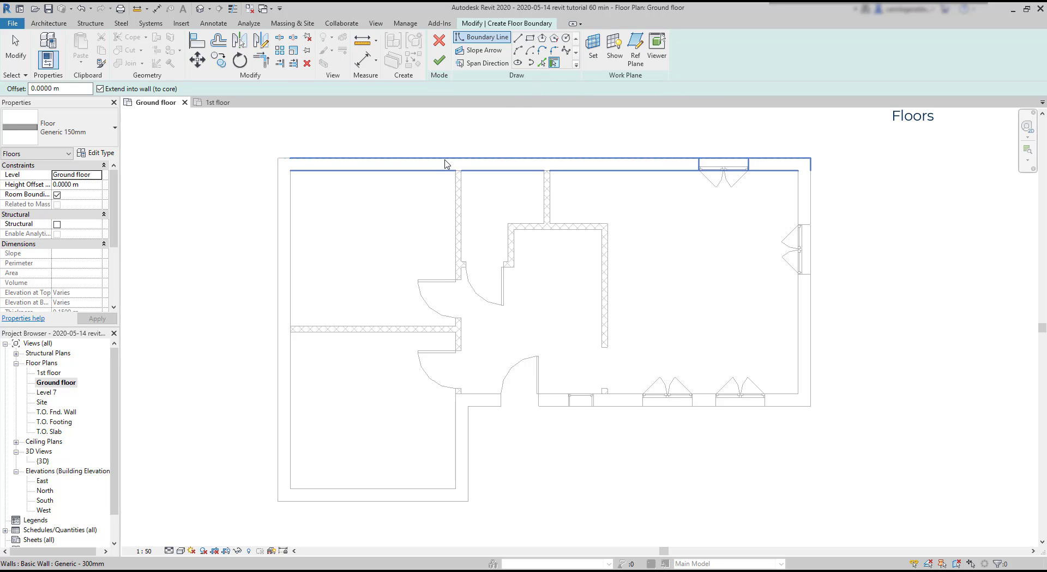
- Pick the six exterior walls as the boundary and finish the Generic 150mm floor (about 87.980 m²)
click(447, 164)
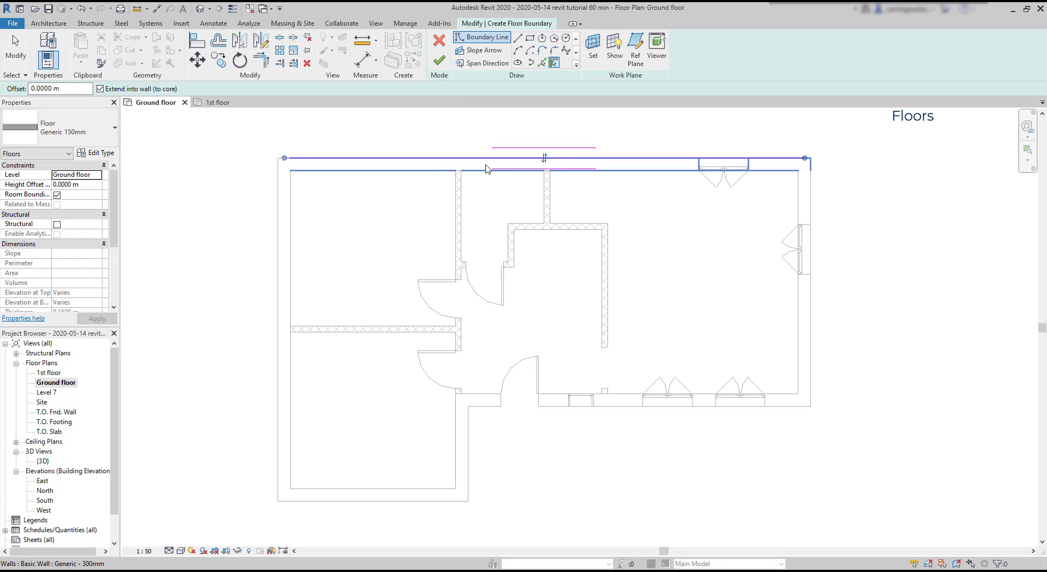
click(802, 343)
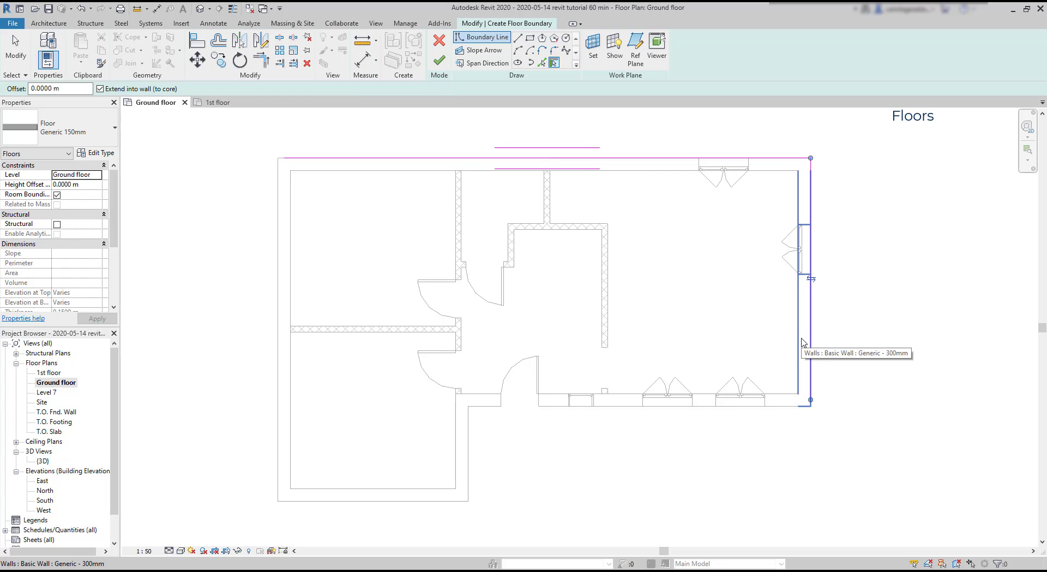
click(785, 404)
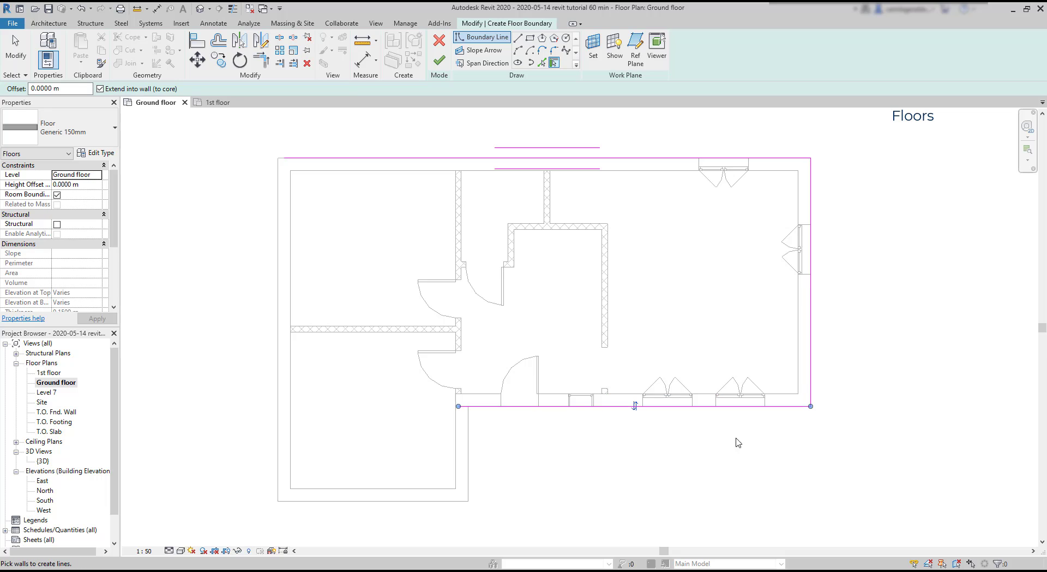
click(469, 467)
click(417, 500)
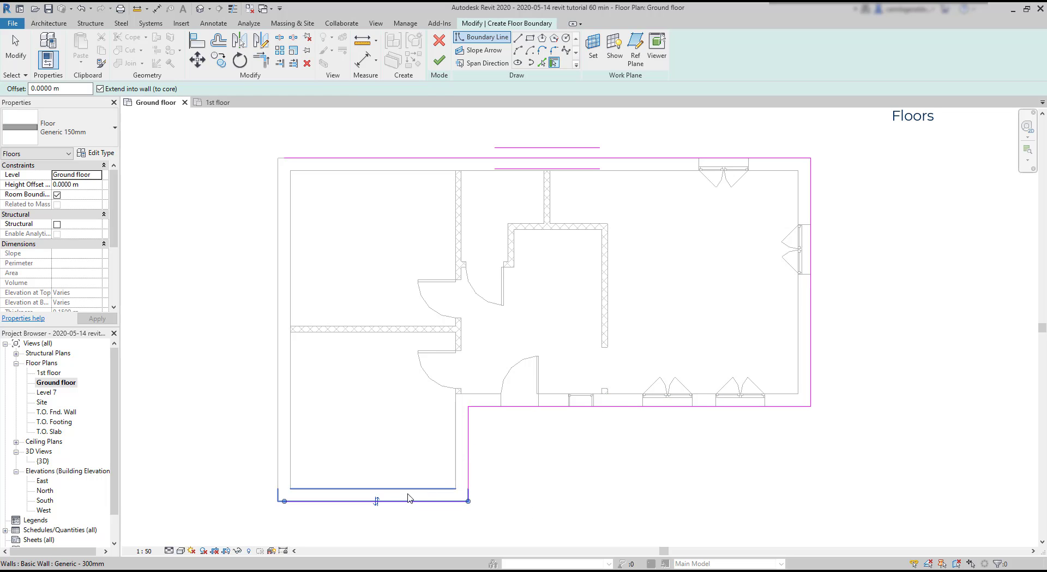
click(291, 453)
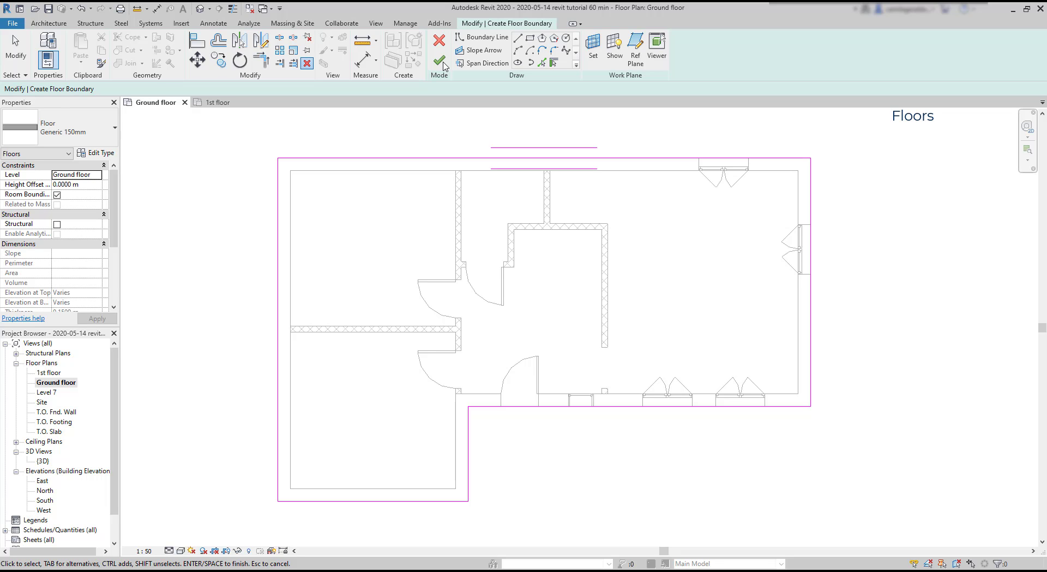
click(441, 62)
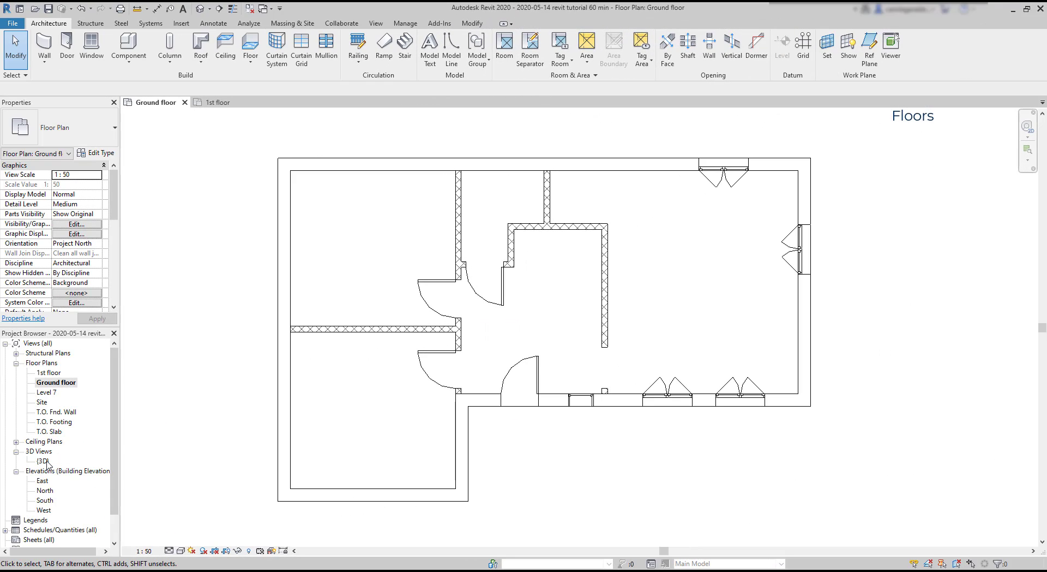
- Open the {3D} view, select the new ground floor slab and orbit around it
double_click(43, 461)
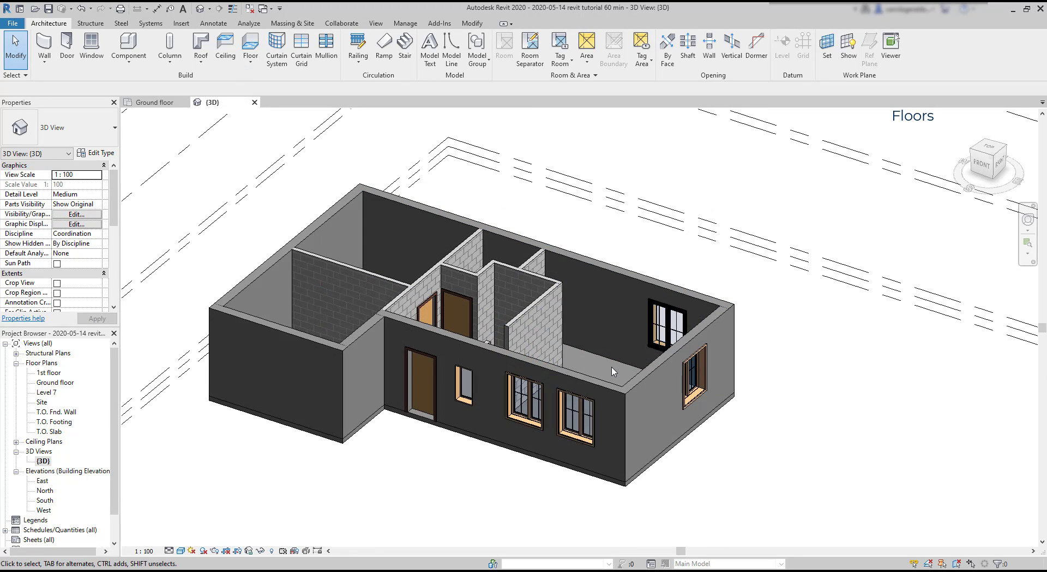
click(626, 487)
shift+middle_drag(632, 388, 642, 358)
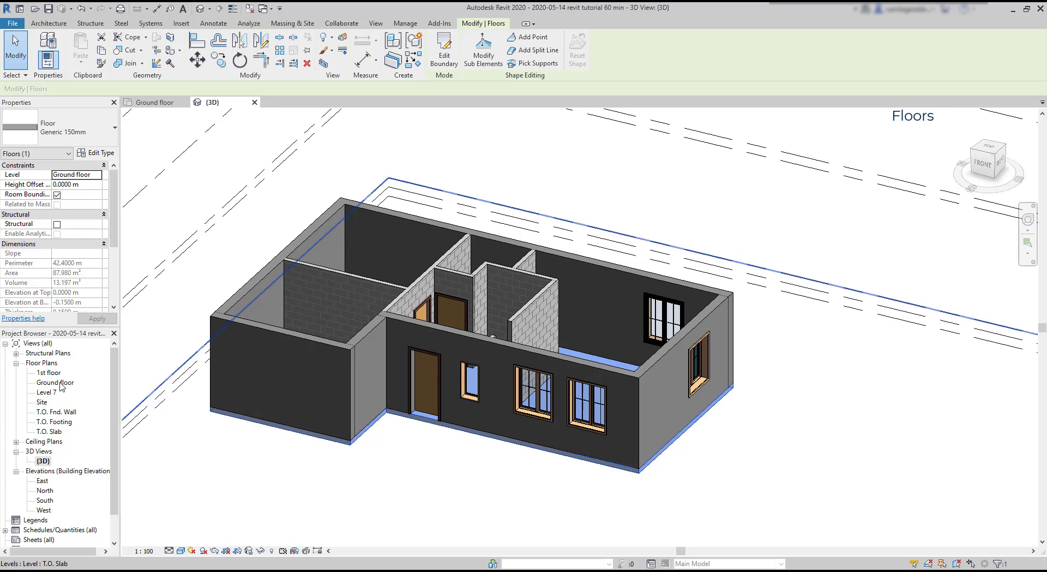
- On the Ground floor plan, Tab-cycle past the walls to select the Generic 150mm floor slab
double_click(62, 382)
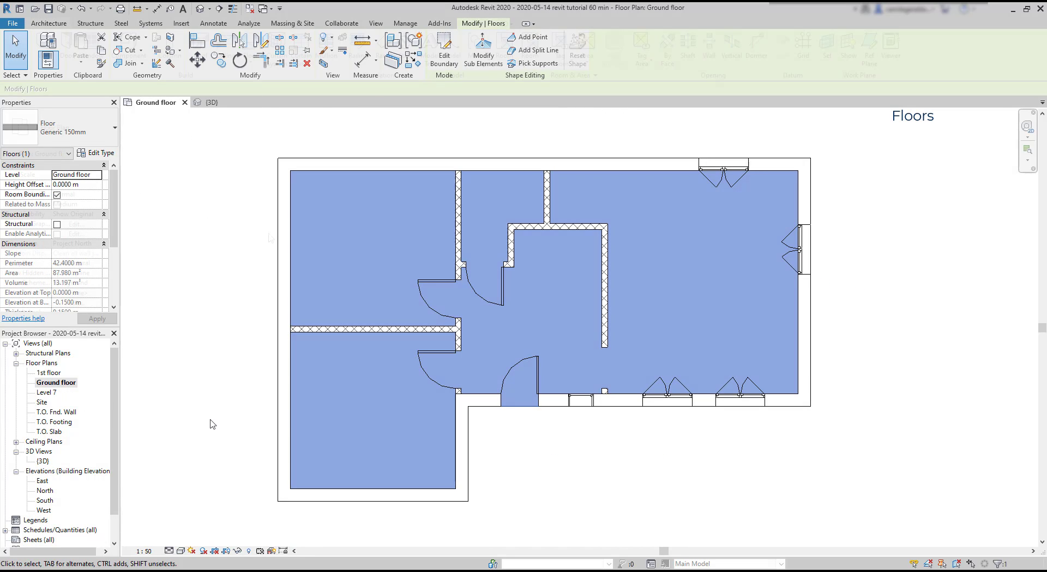
click(211, 420)
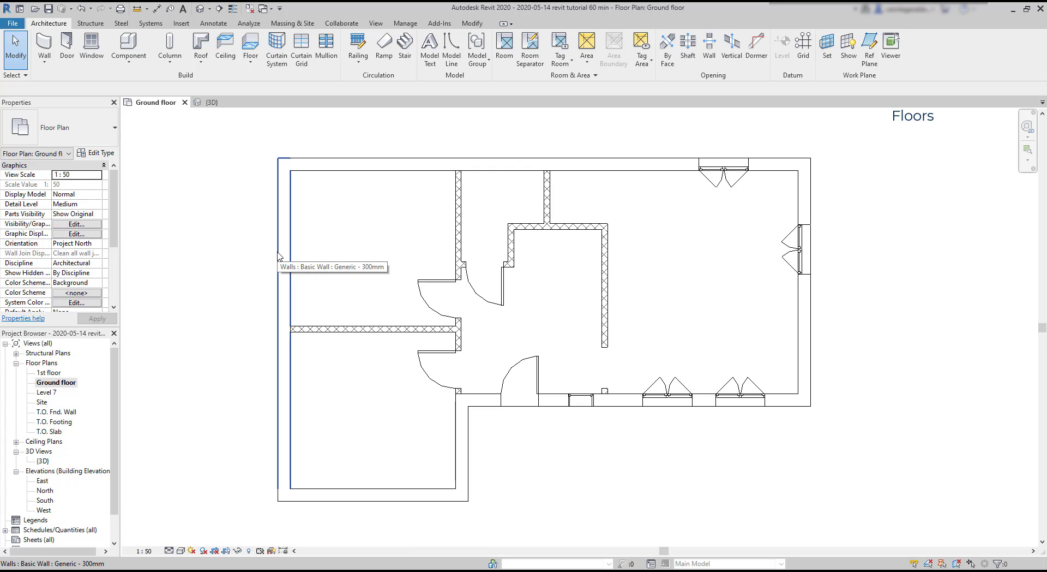
key(Tab)
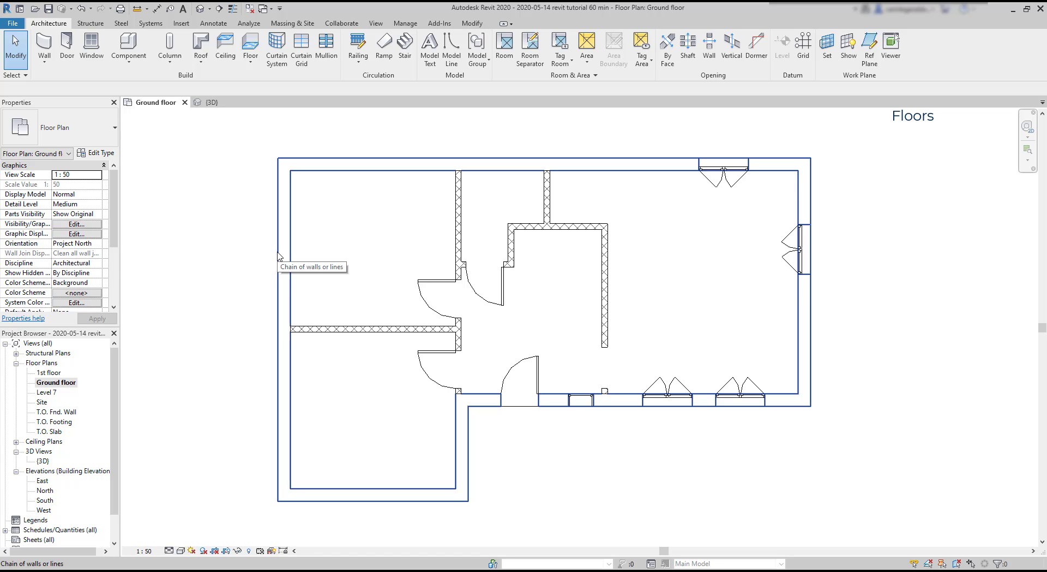
key(Tab)
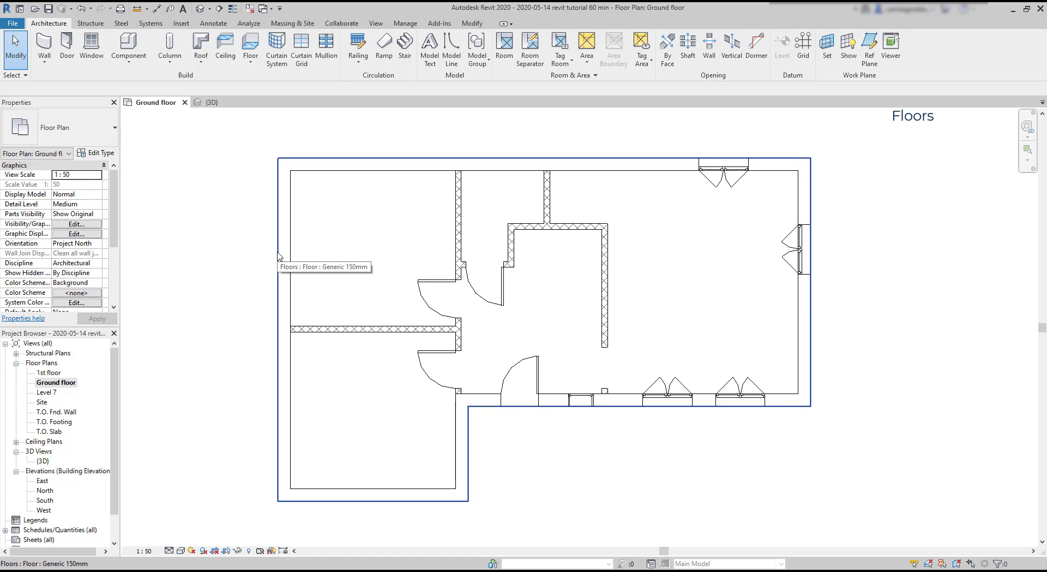
click(278, 256)
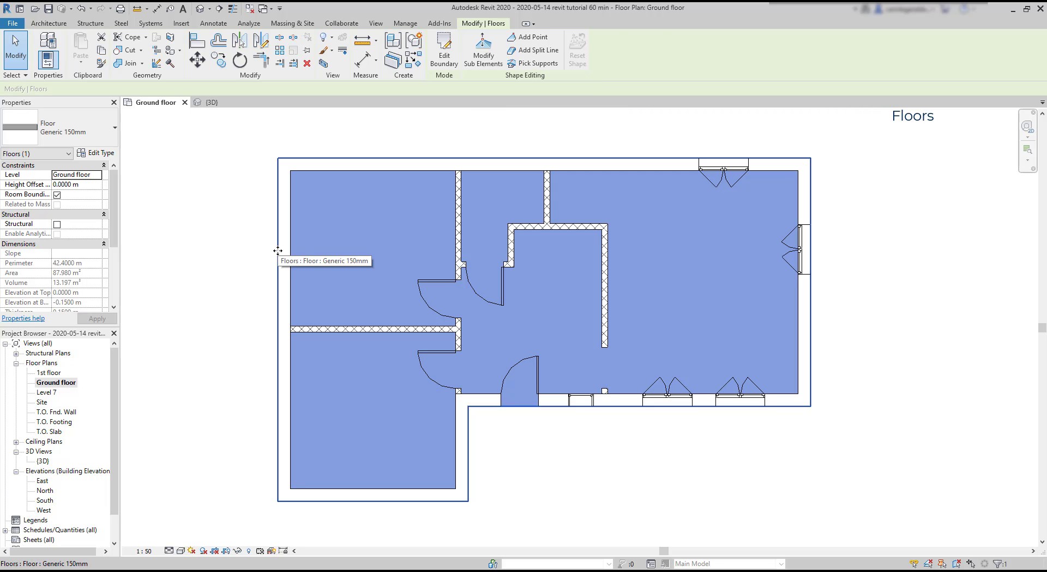
- Edit the slab boundary, dragging its left edge about 4 m inward onto the interior wall
double_click(278, 251)
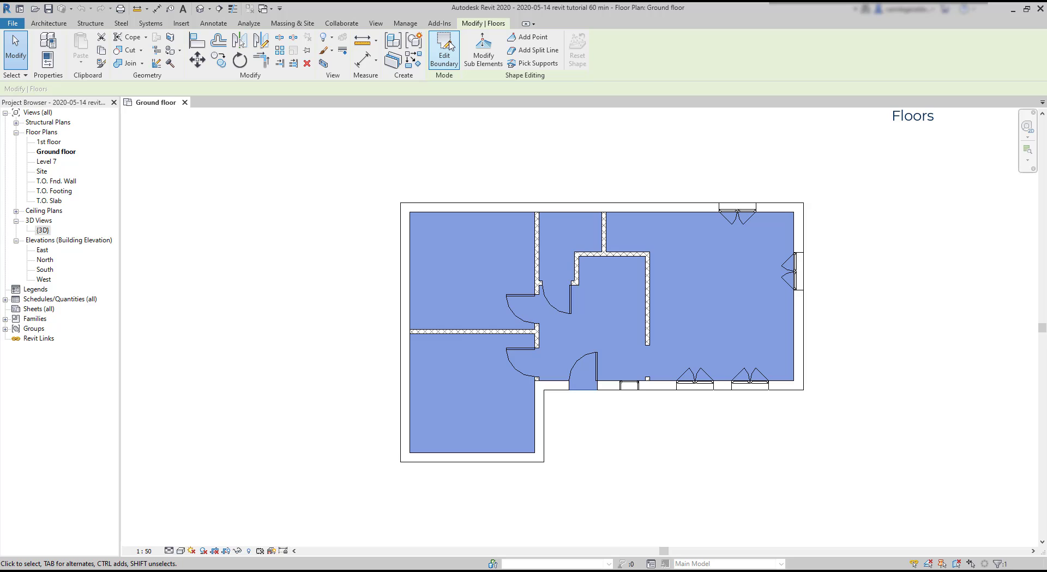
click(444, 49)
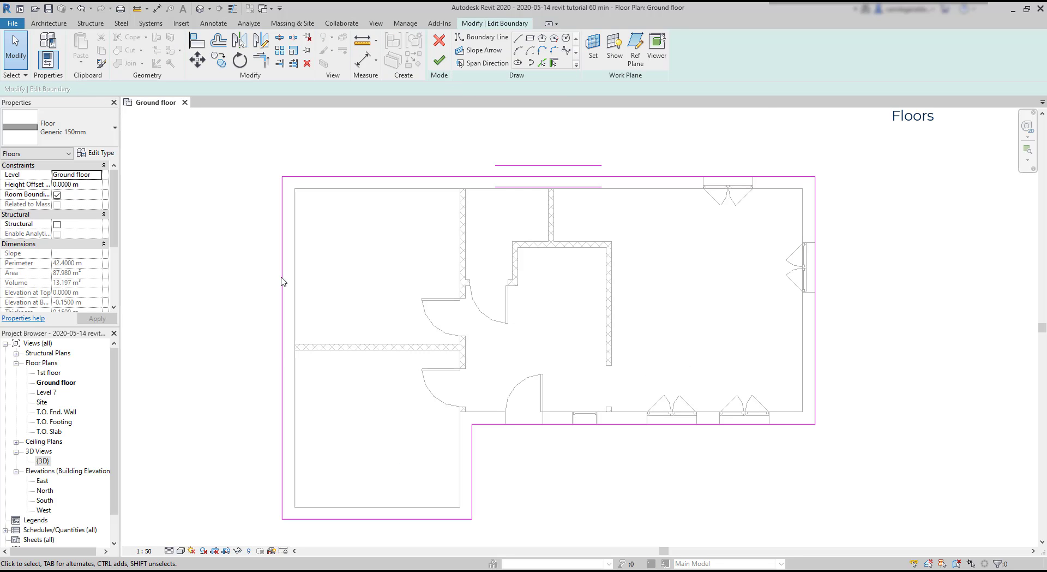
drag(281, 296, 460, 296)
scroll(393, 302, down, 2)
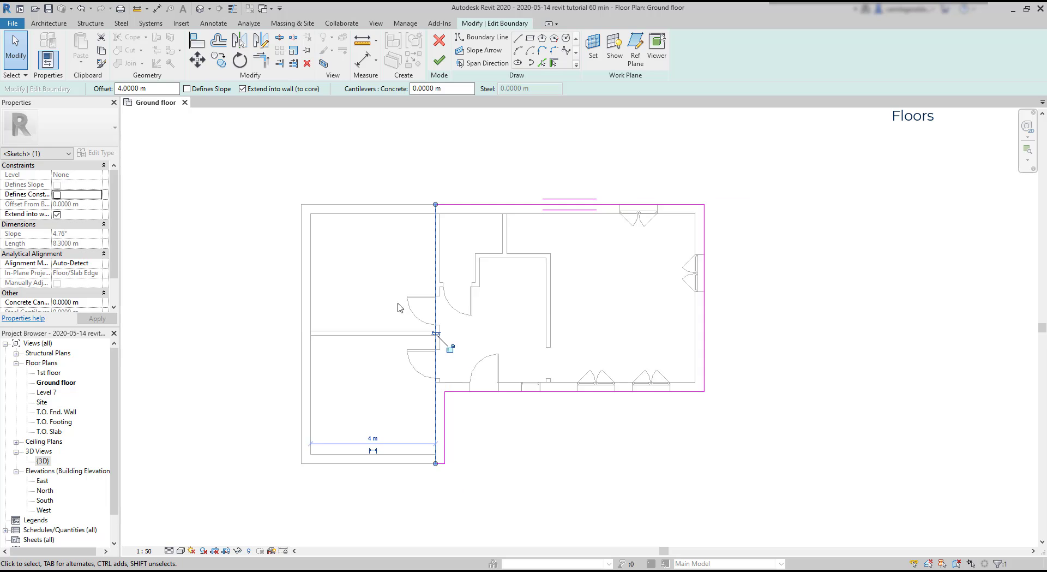
scroll(647, 311, up, 2)
click(635, 309)
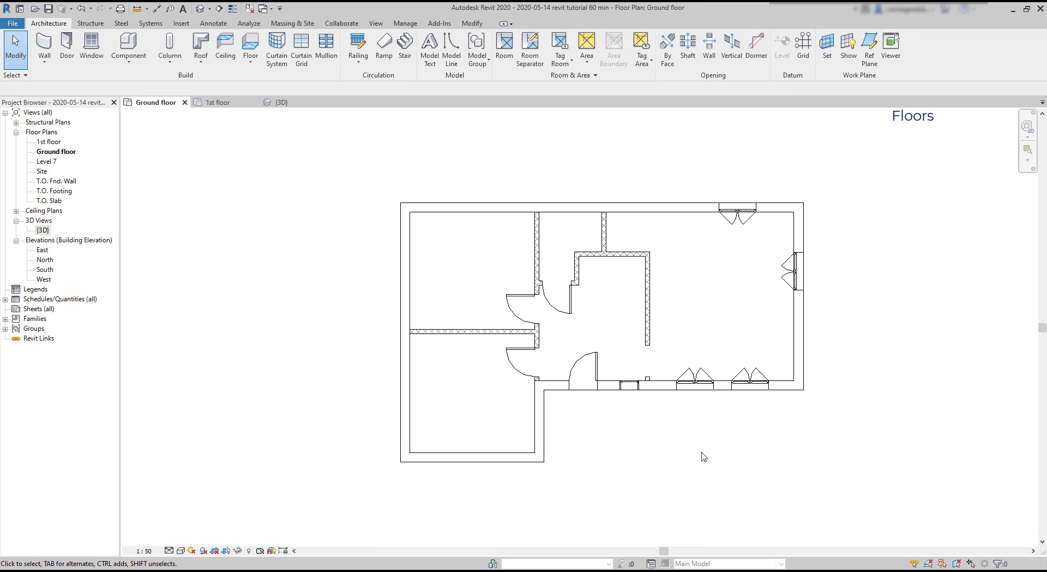
- Switch to the 1st floor plan and adjust the view of the house
click(218, 103)
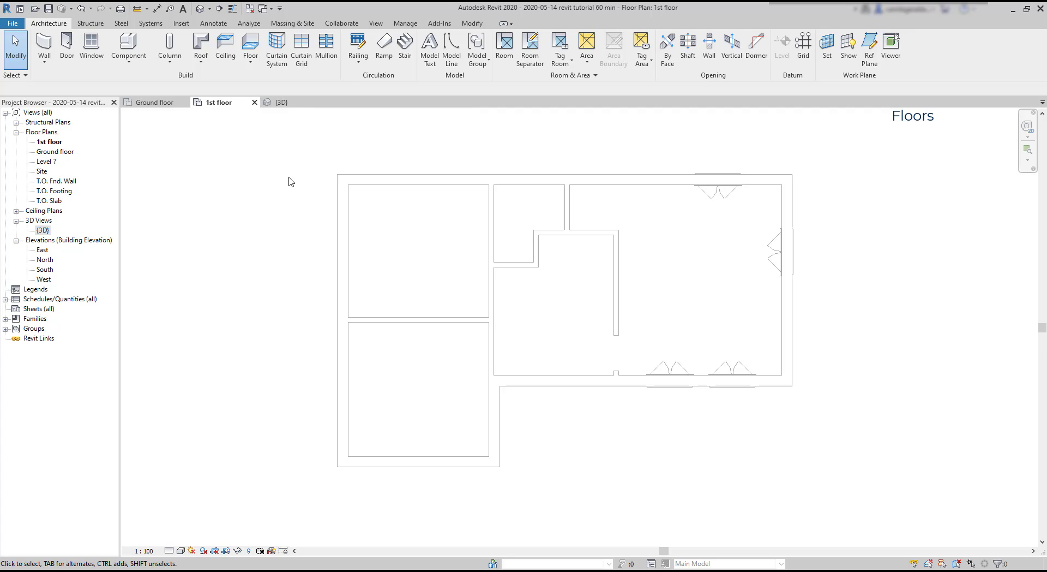
drag(885, 510, 669, 355)
- Start a 1st floor slab and trace a closed line boundary through all the outer wall corners
click(254, 42)
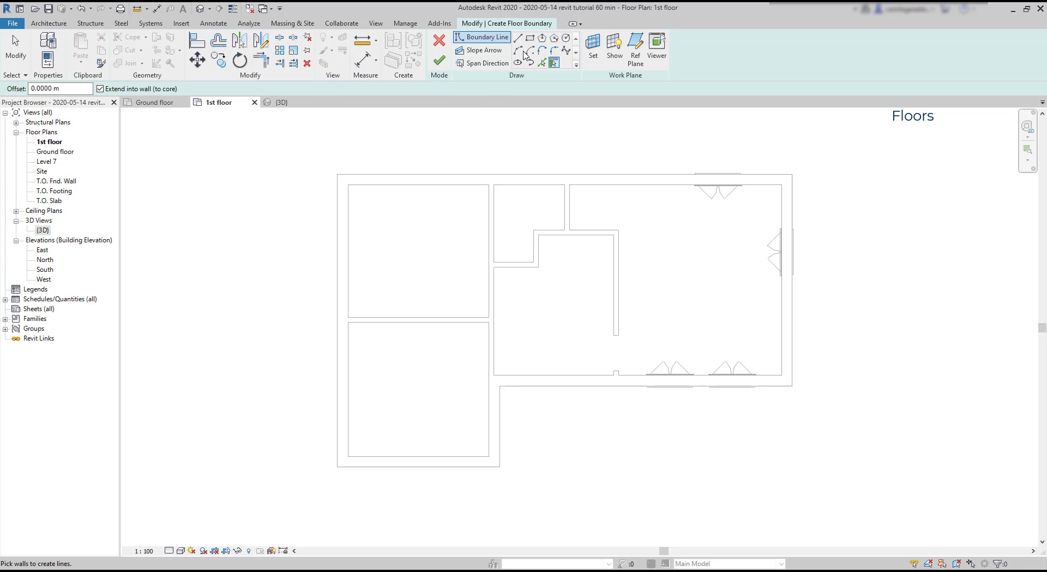
click(518, 38)
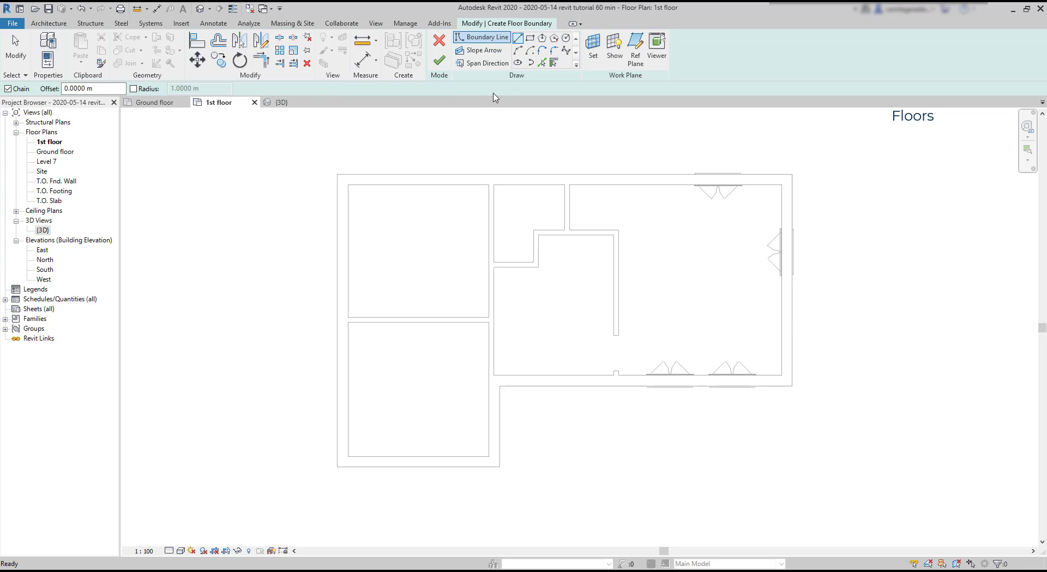
click(338, 173)
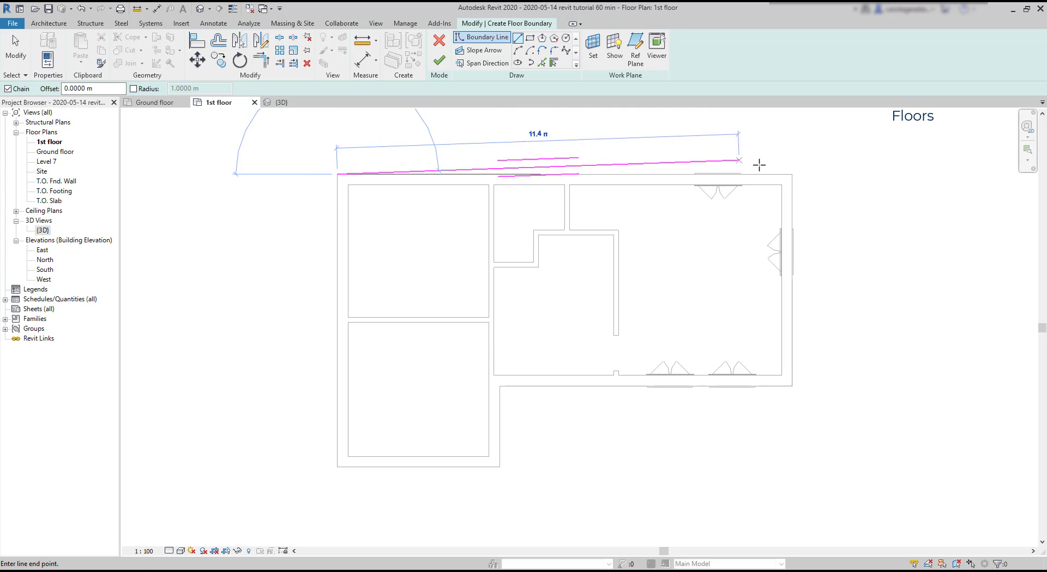
click(792, 173)
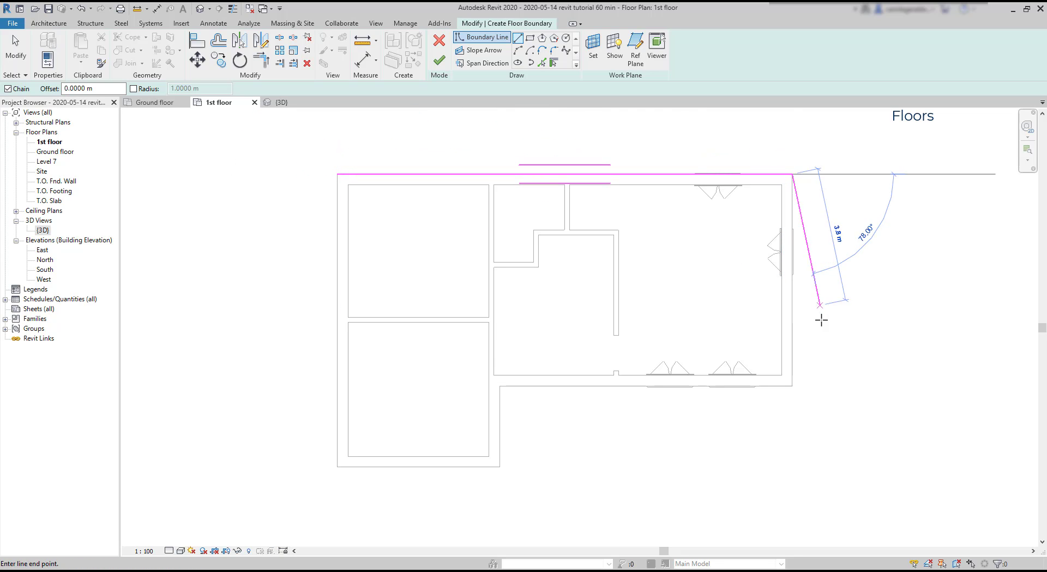
click(790, 386)
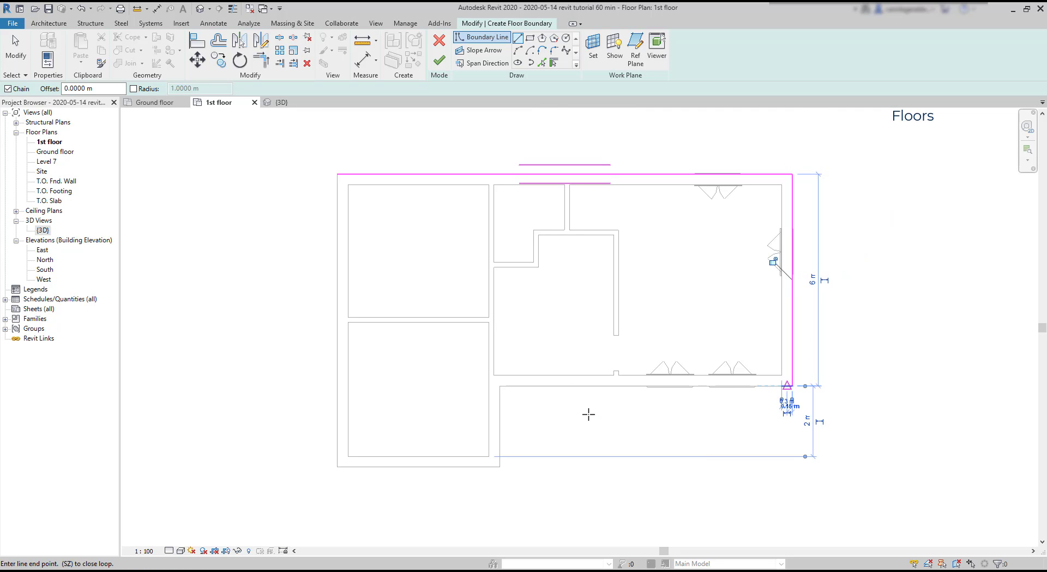
click(500, 385)
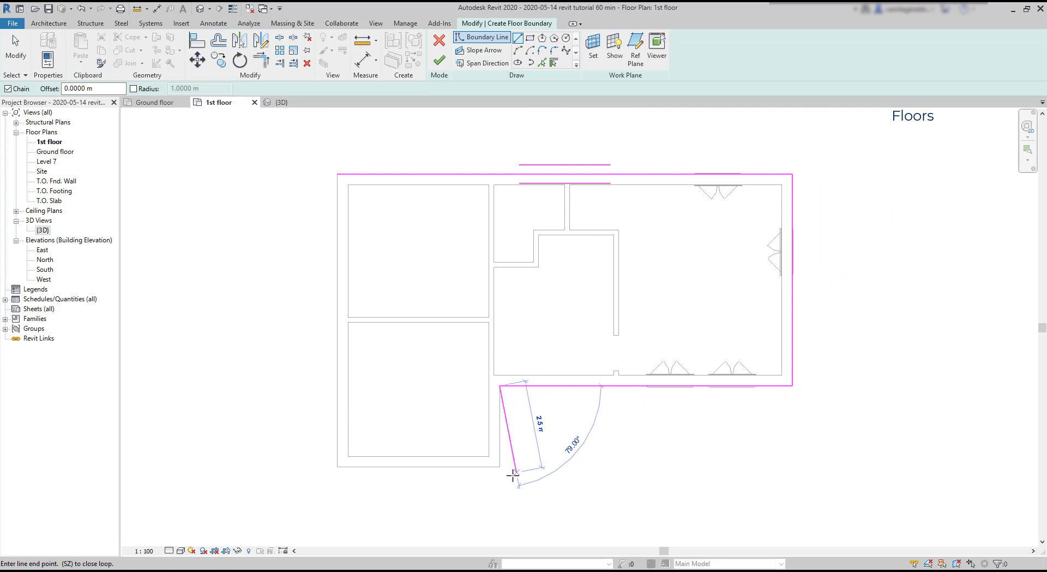
click(499, 466)
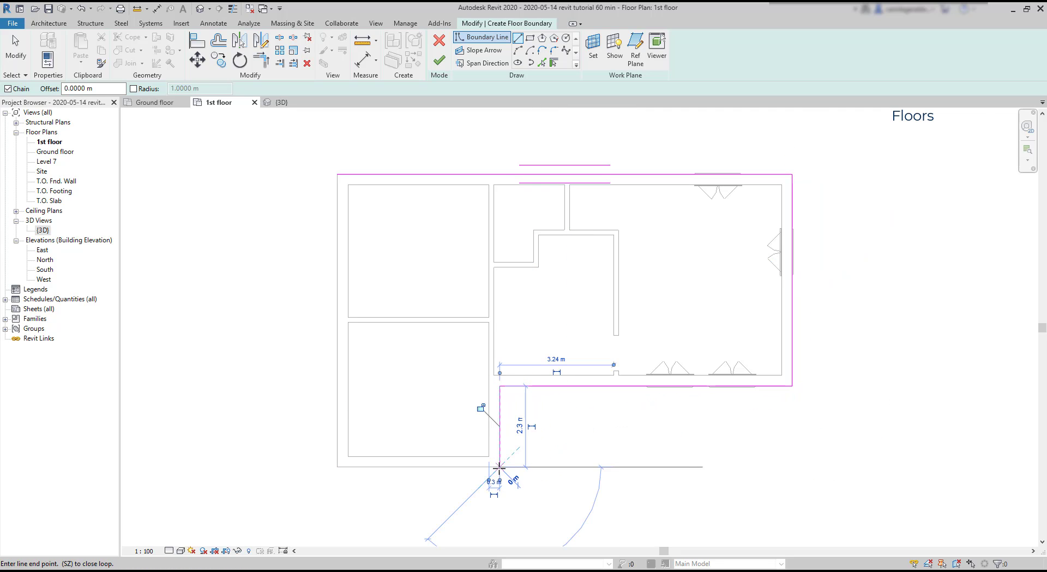
click(337, 466)
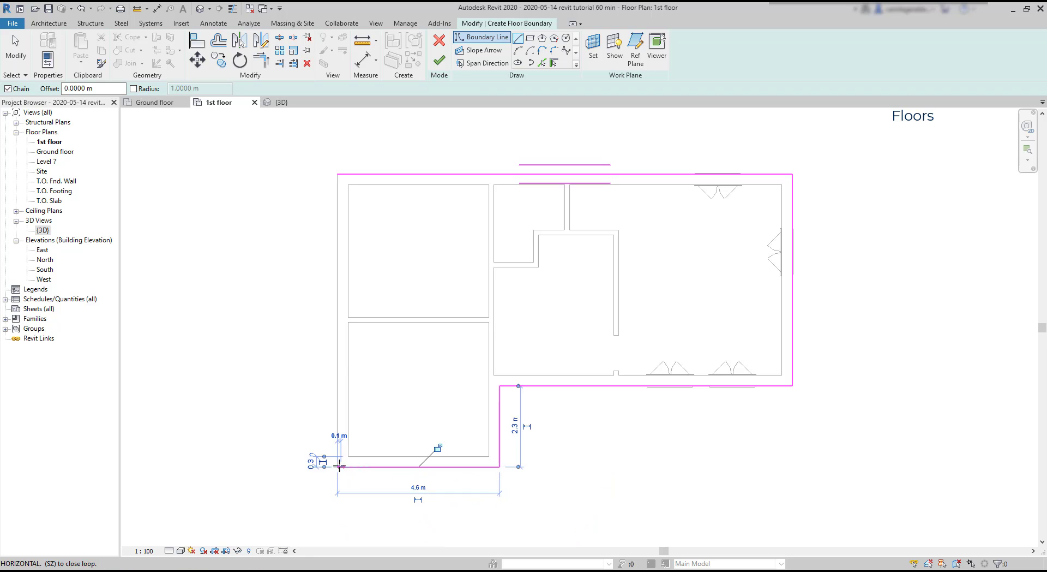
click(338, 174)
key(Escape)
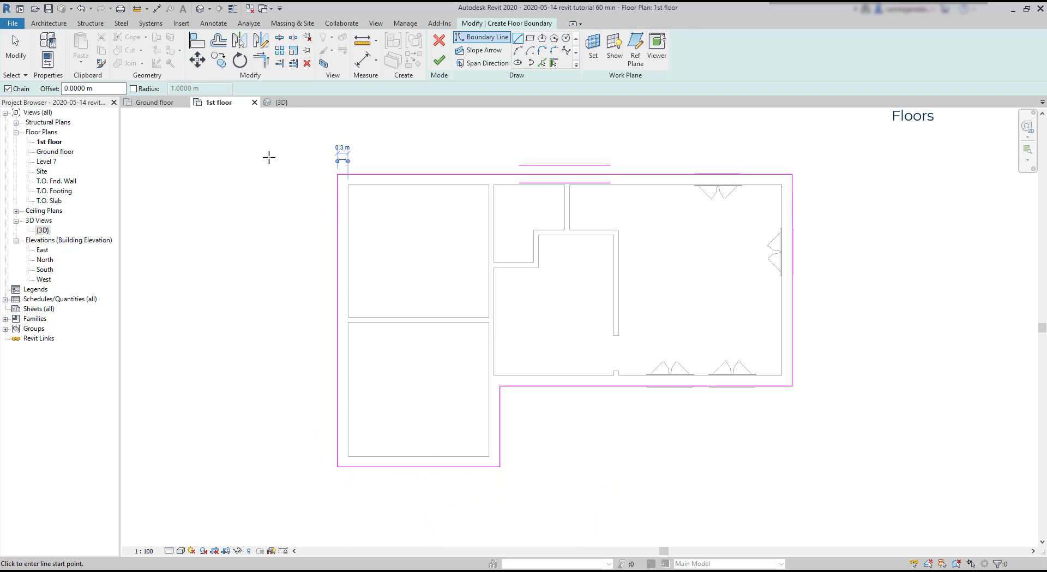
- Finish the 1st floor sketch so Revit asks about attaching walls to the slab
click(439, 60)
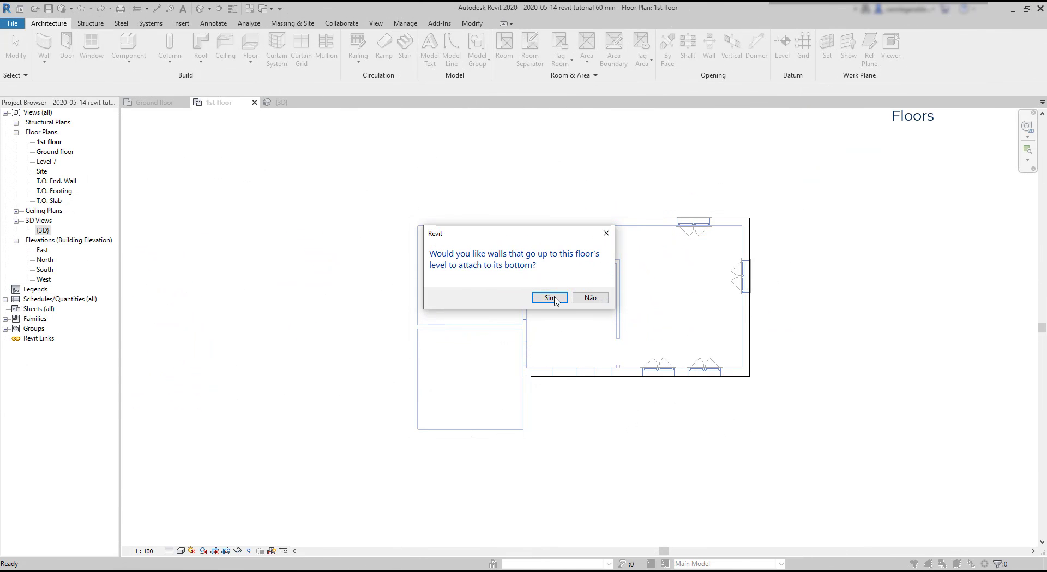
- Answer Sim to attach the lower walls to the slab, then inspect the house in 3D
click(550, 298)
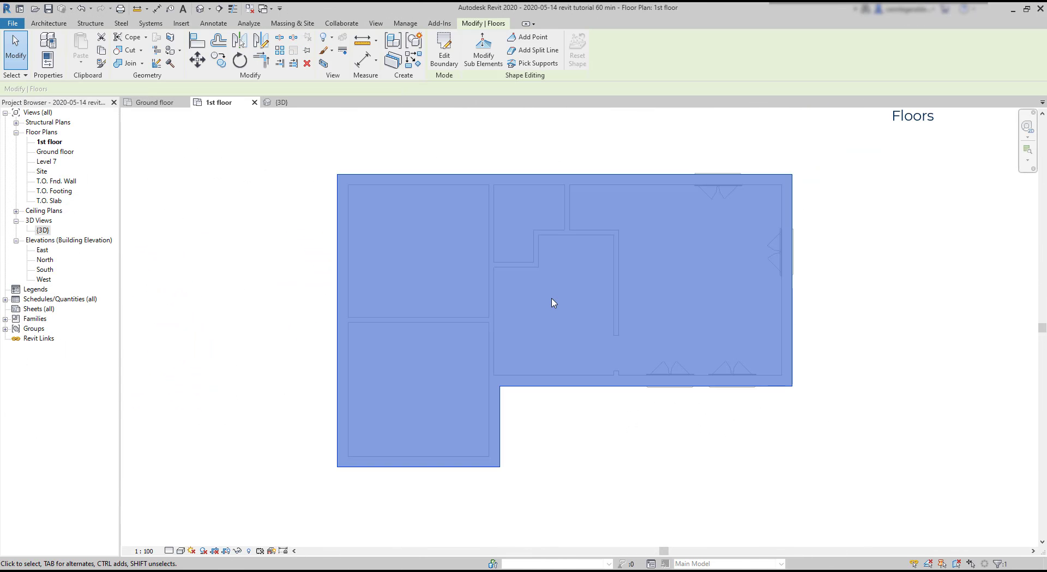
click(302, 134)
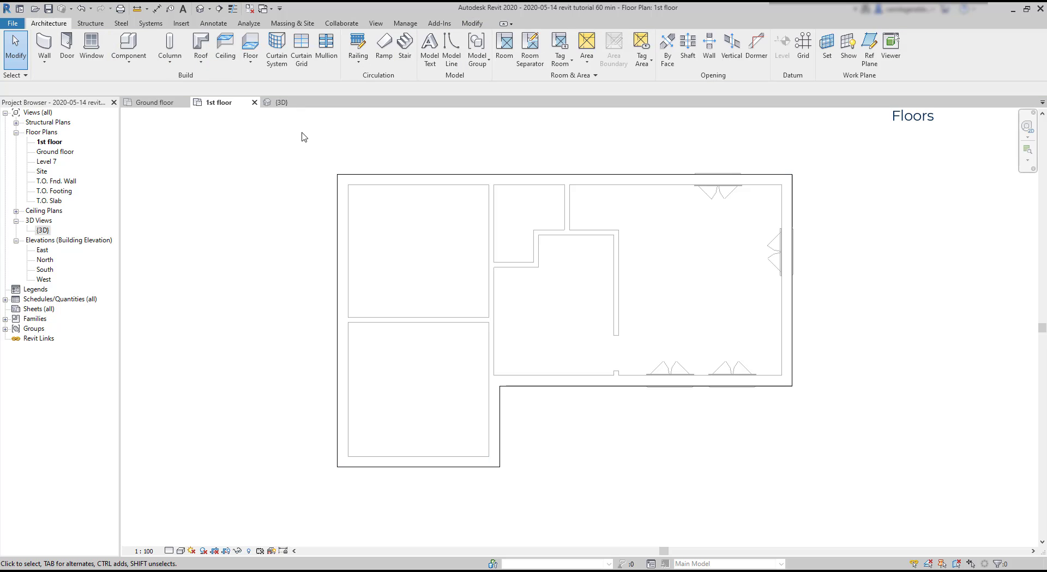
click(281, 103)
scroll(628, 348, up, 2)
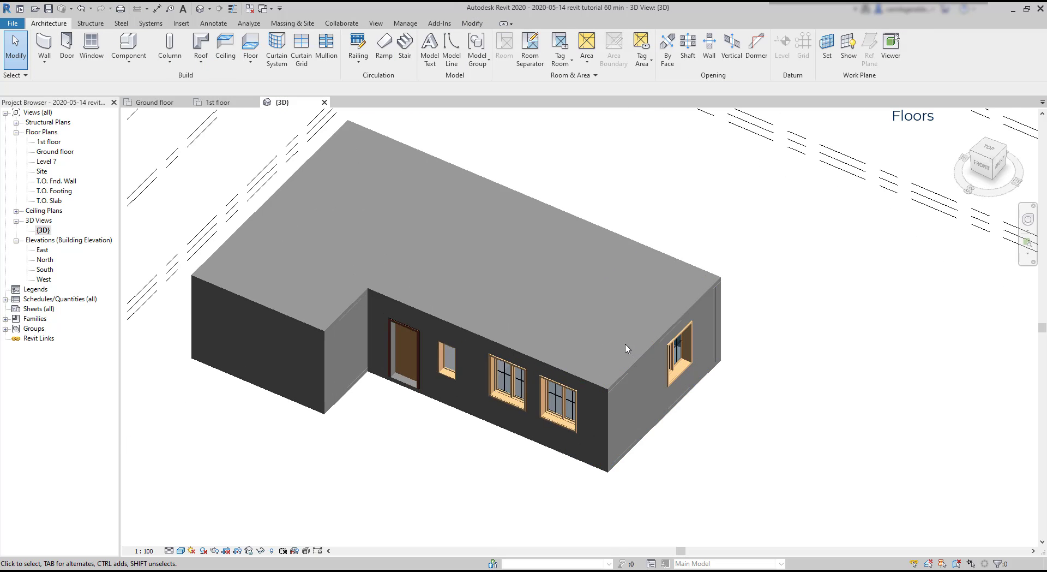
scroll(626, 348, up, 3)
shift+middle_drag(589, 441, 623, 406)
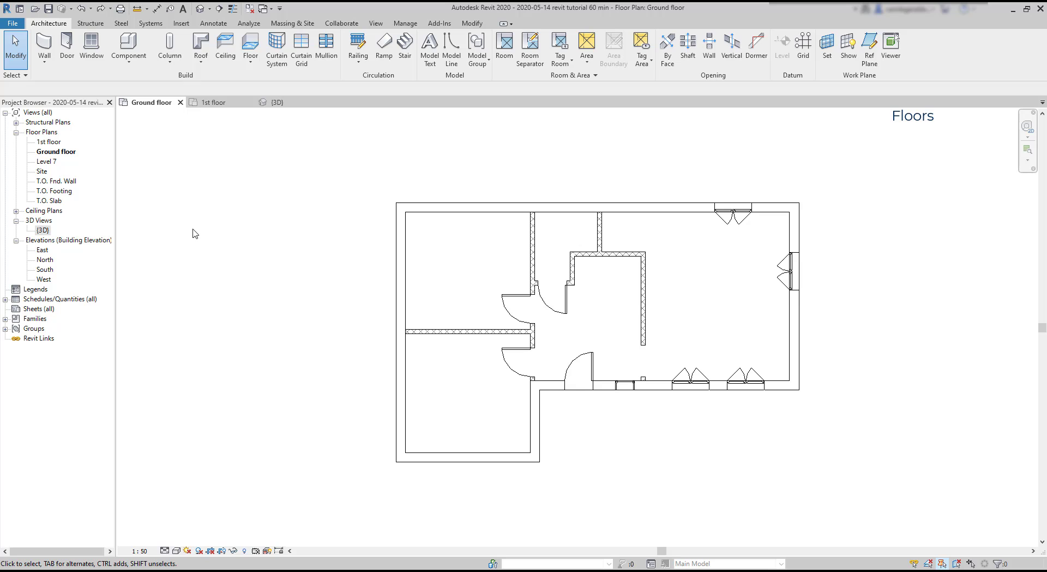
- Show the Properties palette from the right-click menu and dock the Project Browser beneath it
right_click(194, 230)
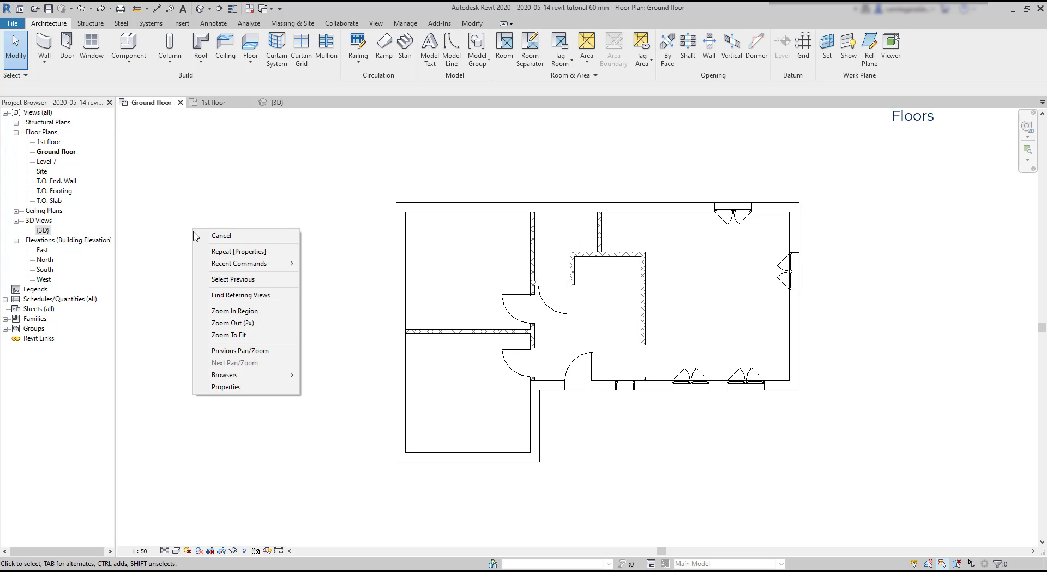
click(287, 386)
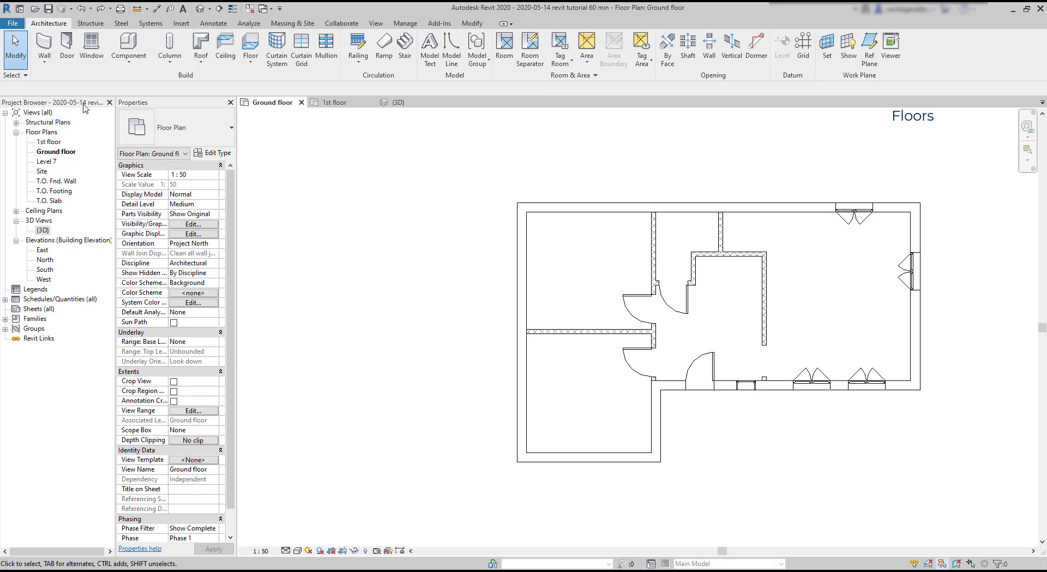
drag(72, 107, 12, 561)
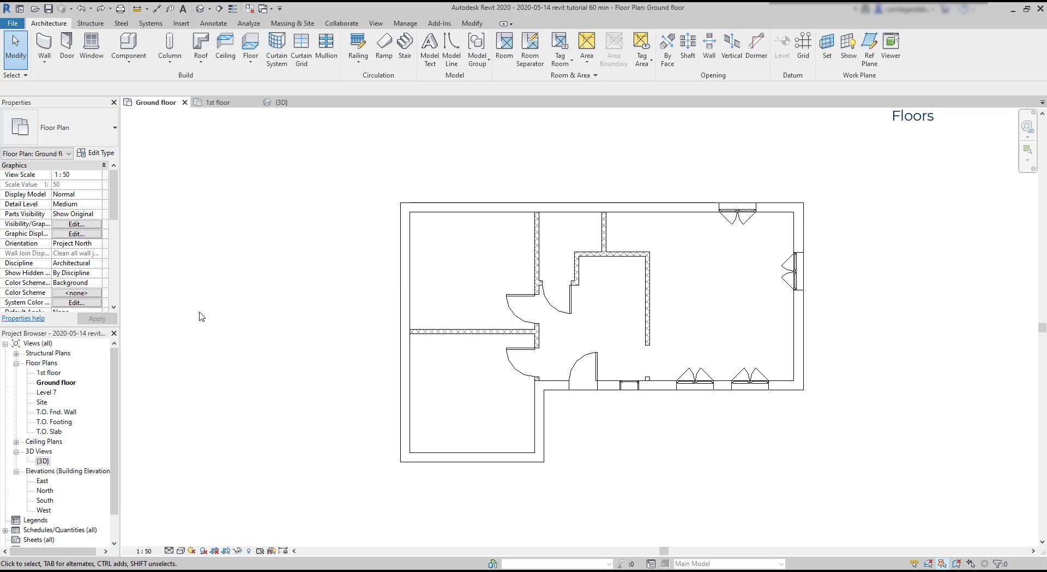
drag(114, 204, 111, 283)
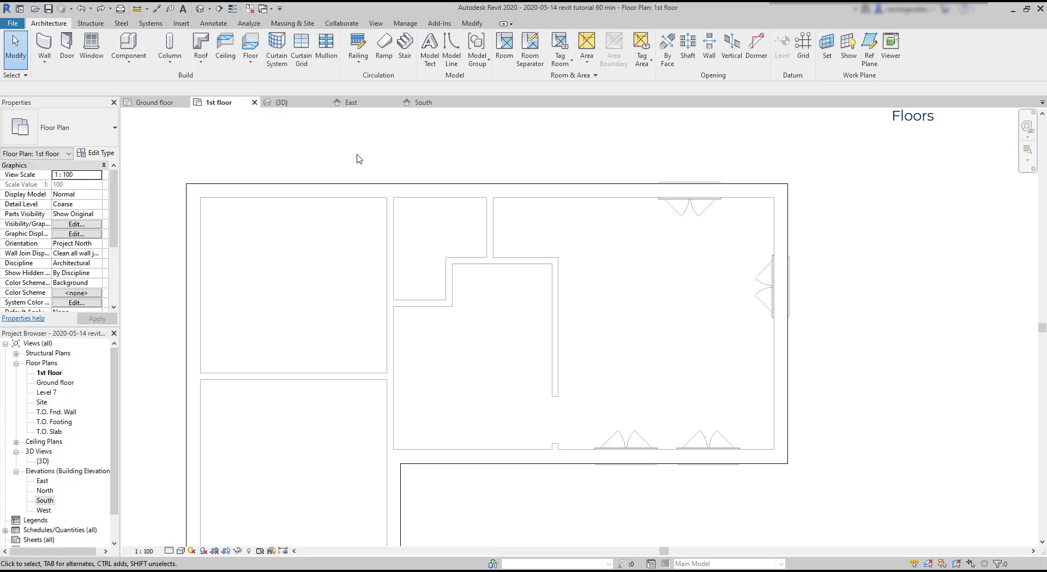
- Sketch a closed 2.13 m by 2.85 m rectangular opening loop inside the 1st-floor slab and finish the edit
double_click(370, 189)
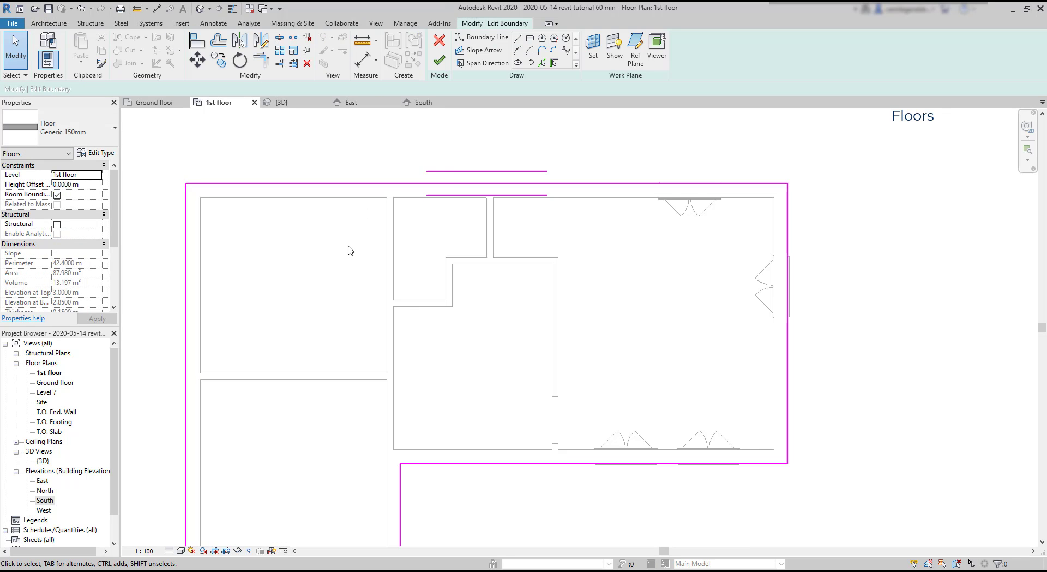
click(517, 37)
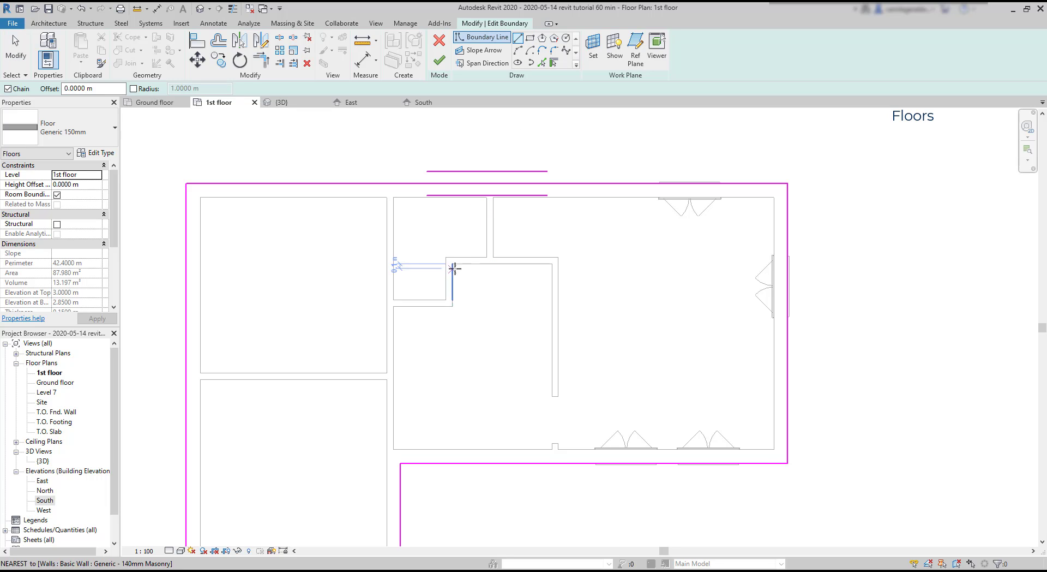
click(453, 263)
click(552, 264)
click(552, 396)
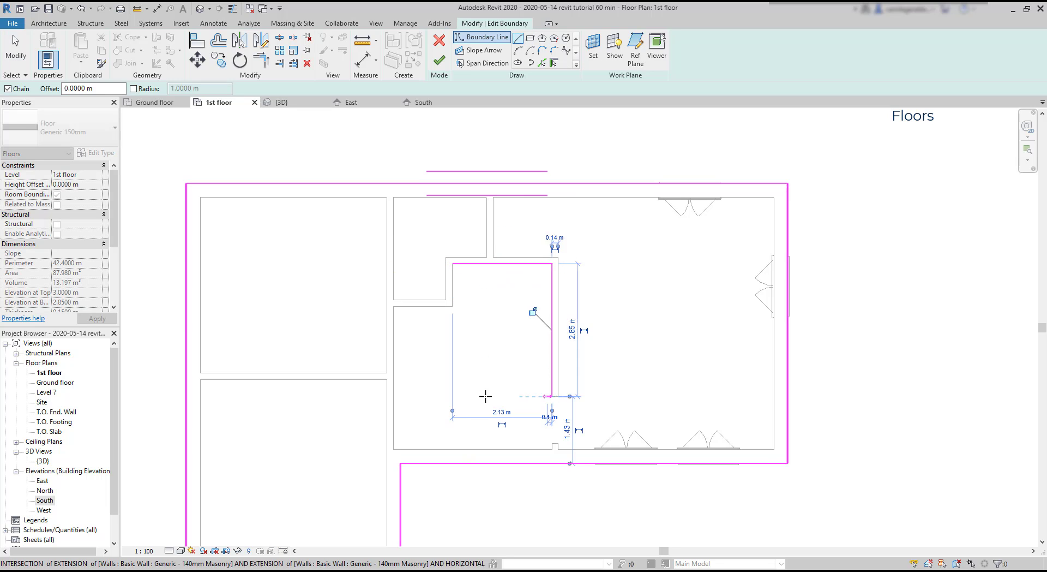
click(453, 396)
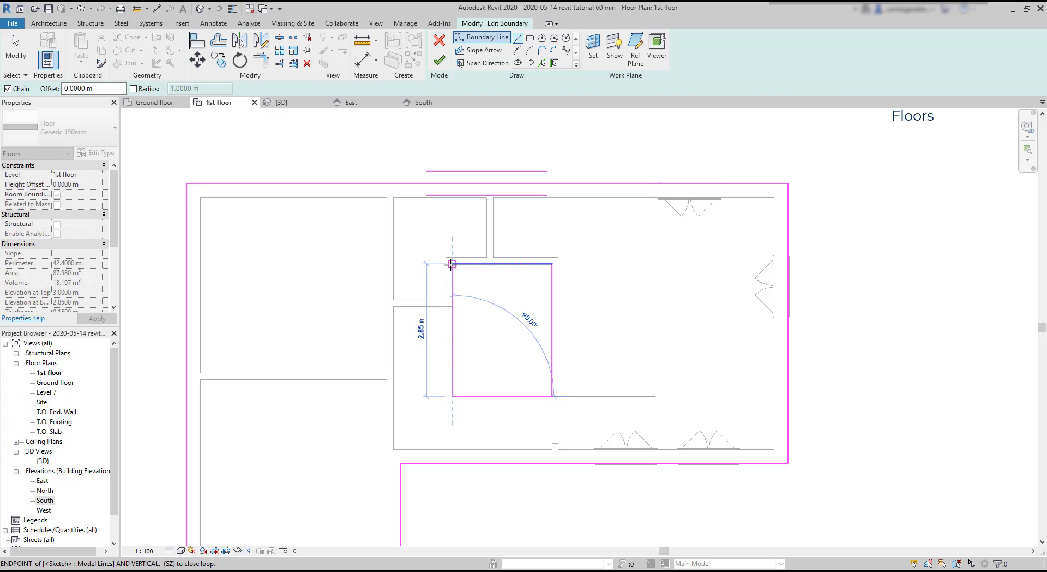
click(452, 264)
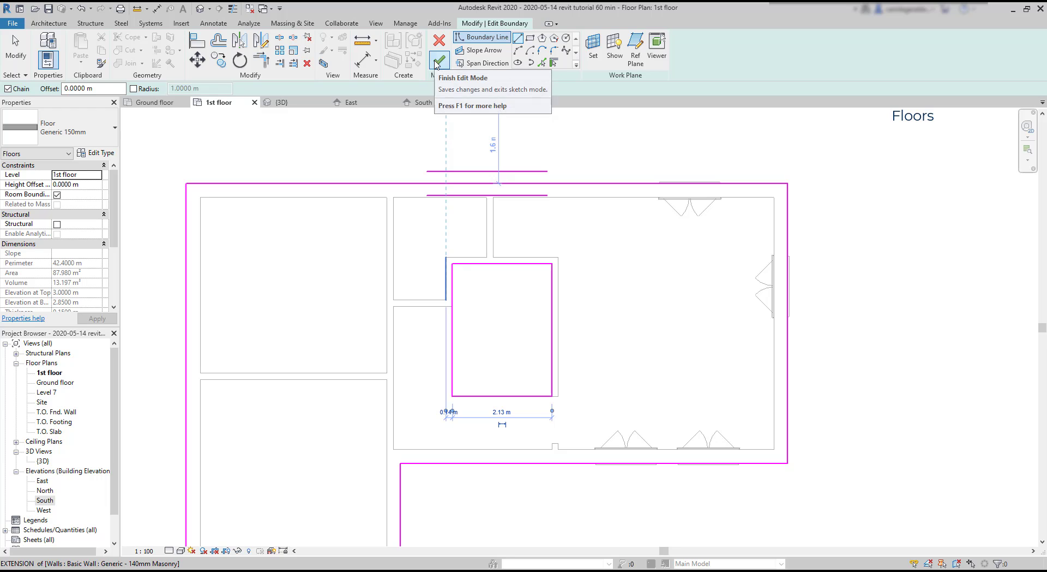
click(439, 61)
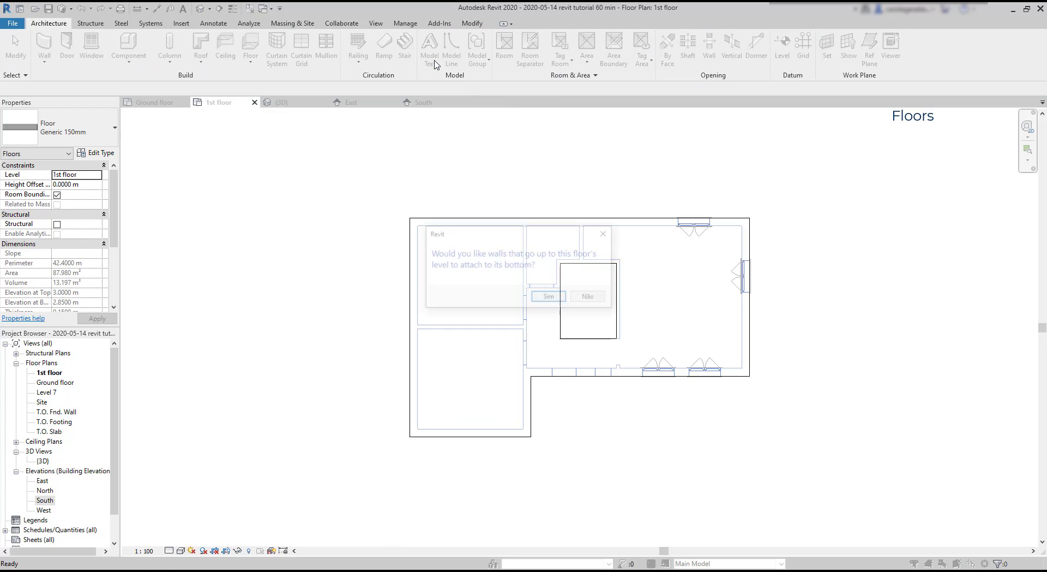
- Attach the walls below, check the stair hole in the {3D} view, and reopen the slab boundary
click(543, 299)
scroll(547, 304, up, 3)
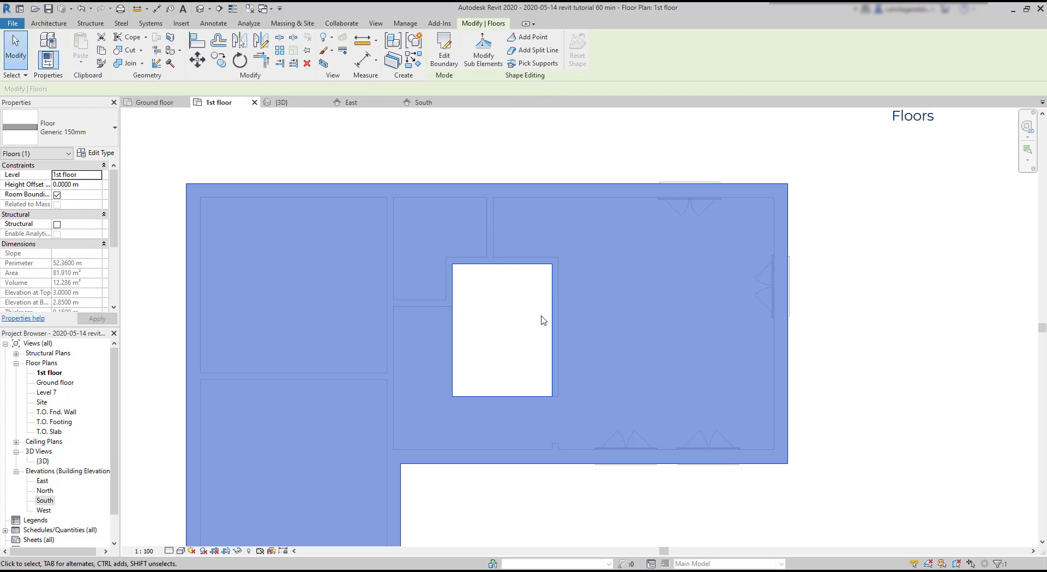
click(289, 103)
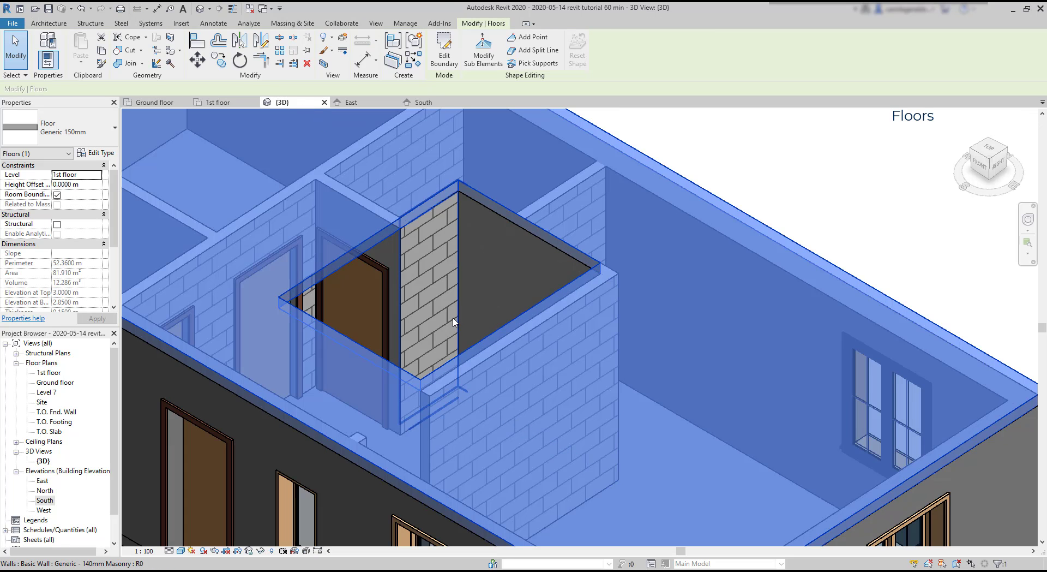
shift+middle_drag(453, 322, 633, 262)
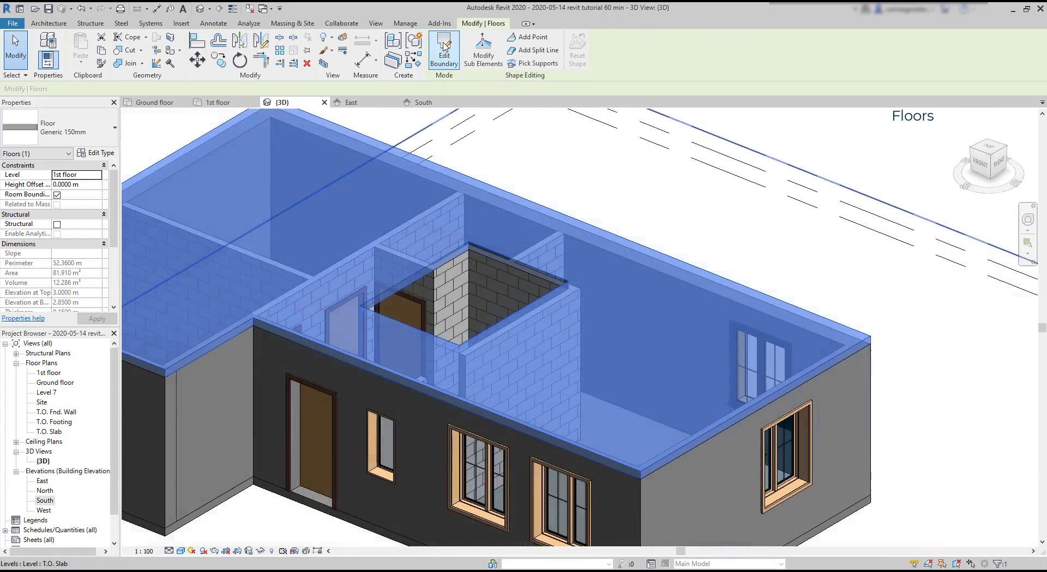
click(444, 55)
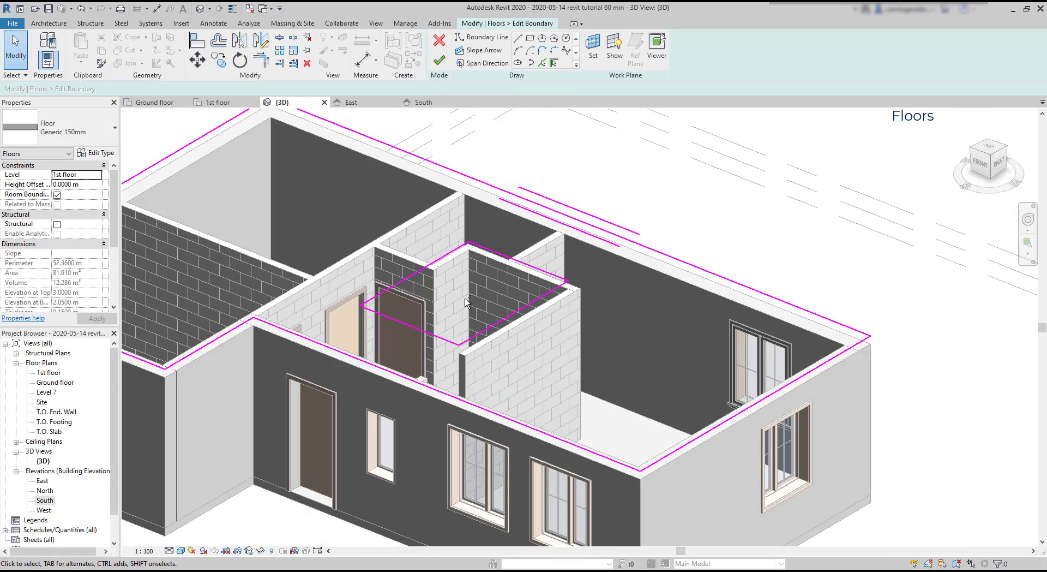
- From a top-down view, stretch the opening's right and top edges out to the top-right wall corner
mouse_move(466, 302)
shift+middle_down()
mouse_move(491, 392)
mouse_move(554, 535)
shift+middle_up()
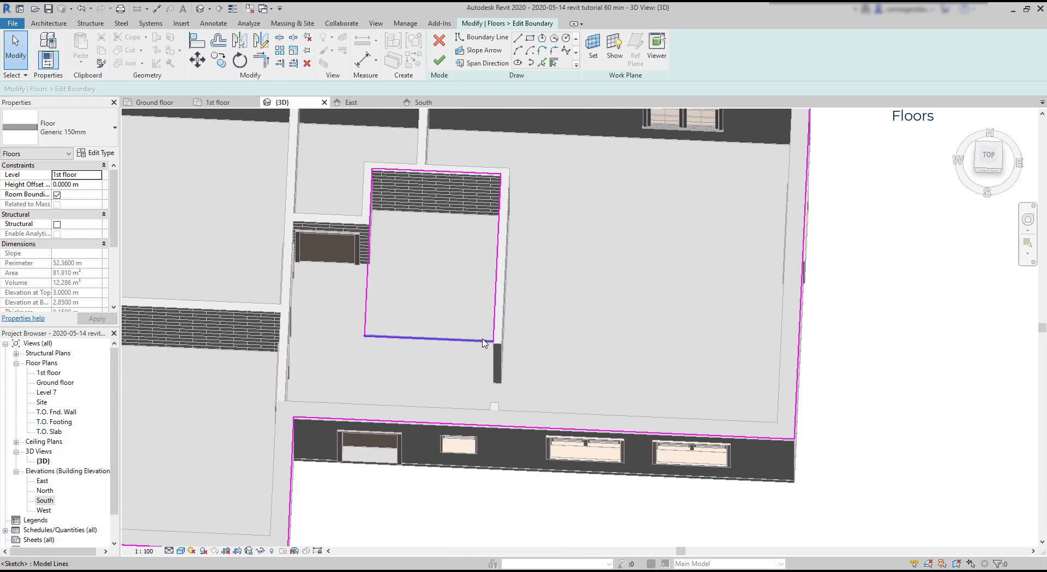
click(496, 272)
drag(493, 341, 501, 342)
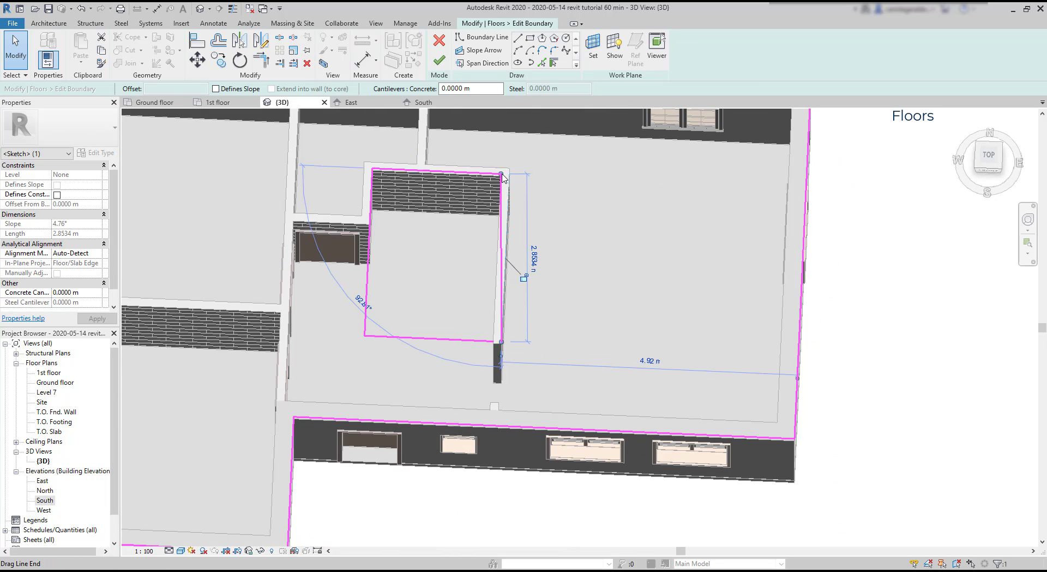
drag(502, 177, 510, 165)
click(483, 163)
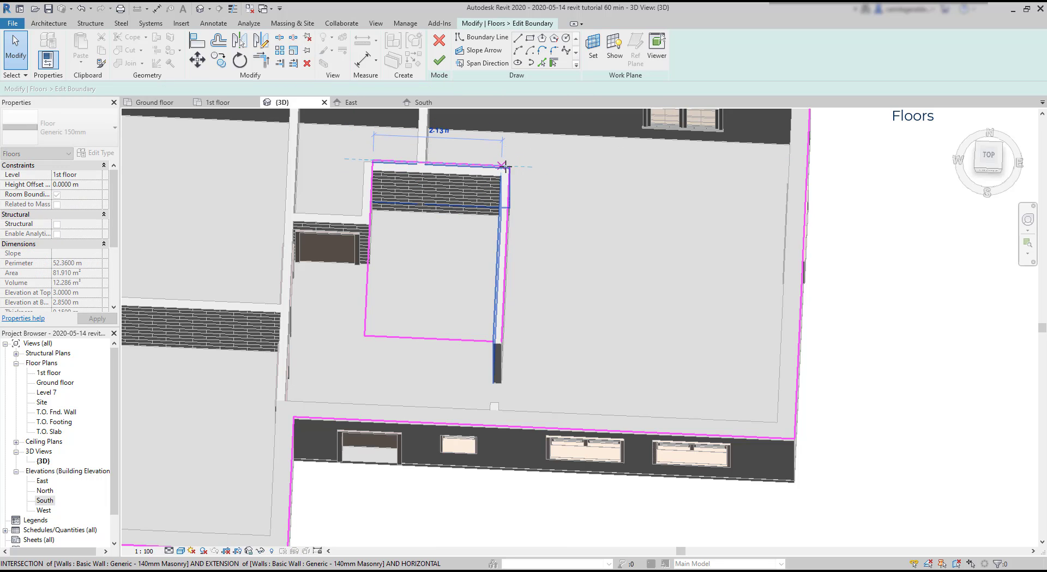
drag(502, 166, 509, 166)
- Move the opening's left edge out to the wall face and select its bottom edge
scroll(496, 158, up, 2)
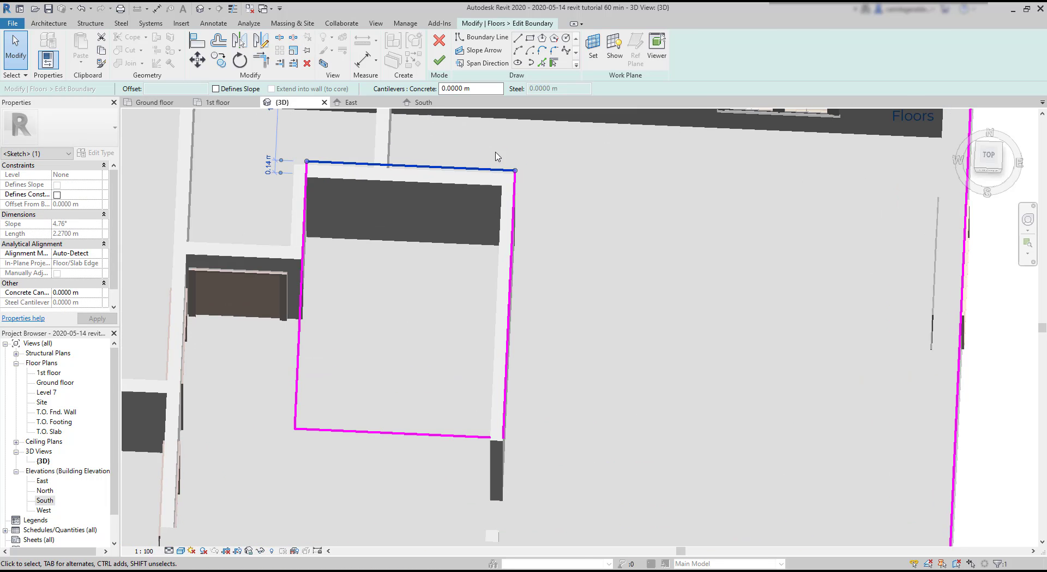
click(307, 204)
drag(307, 205, 294, 204)
click(409, 433)
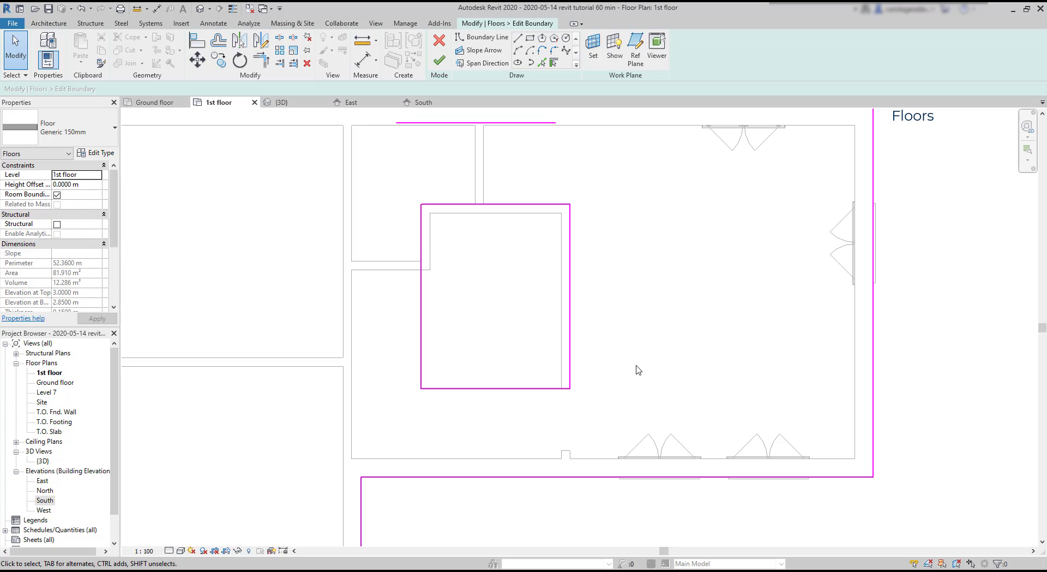
- Finish the slab edit so the enlarged opening reduces the floor area to 80.774 m²
scroll(638, 370, down, 1)
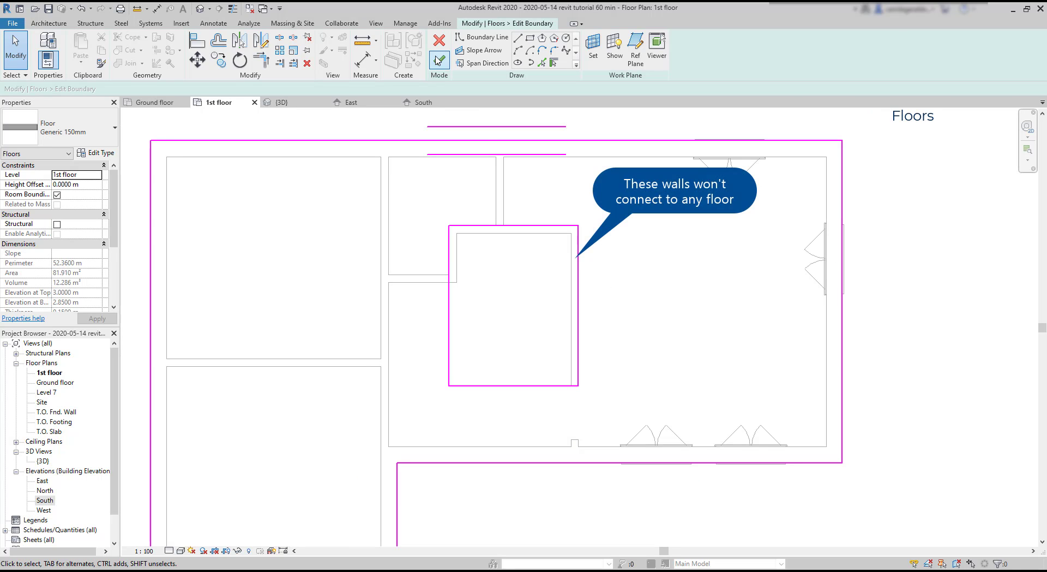
click(439, 60)
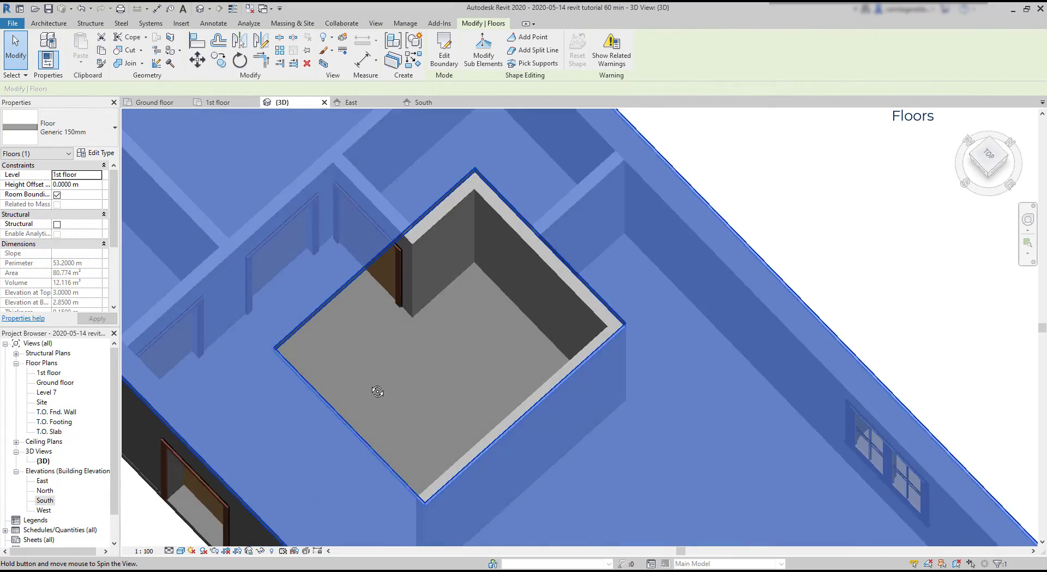
shift+middle_drag(378, 391, 289, 316)
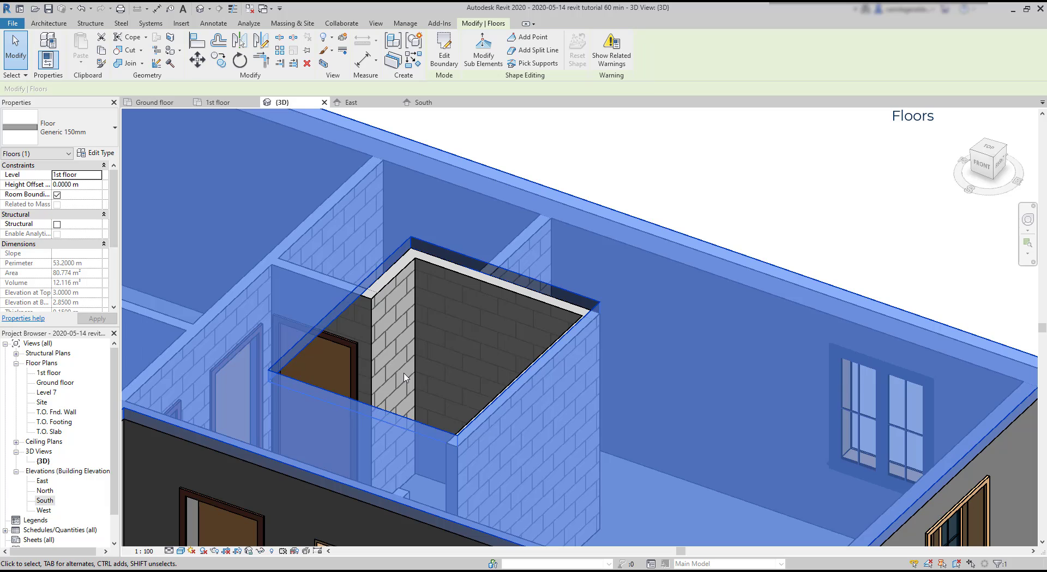